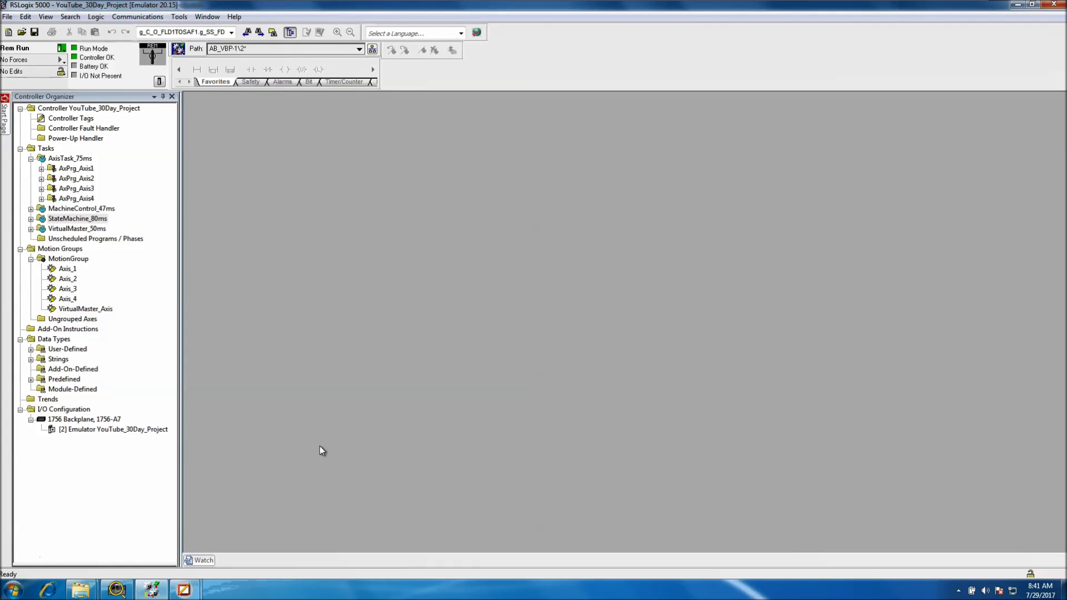
Expand the MachineControl_47ms, StateMachine_80ms and VirtualMaster_50ms tasks and their programs, then open MachineState_Control
{"action": "left_click", "coordinate": [31, 208]}
{"action": "left_click", "coordinate": [31, 228]}
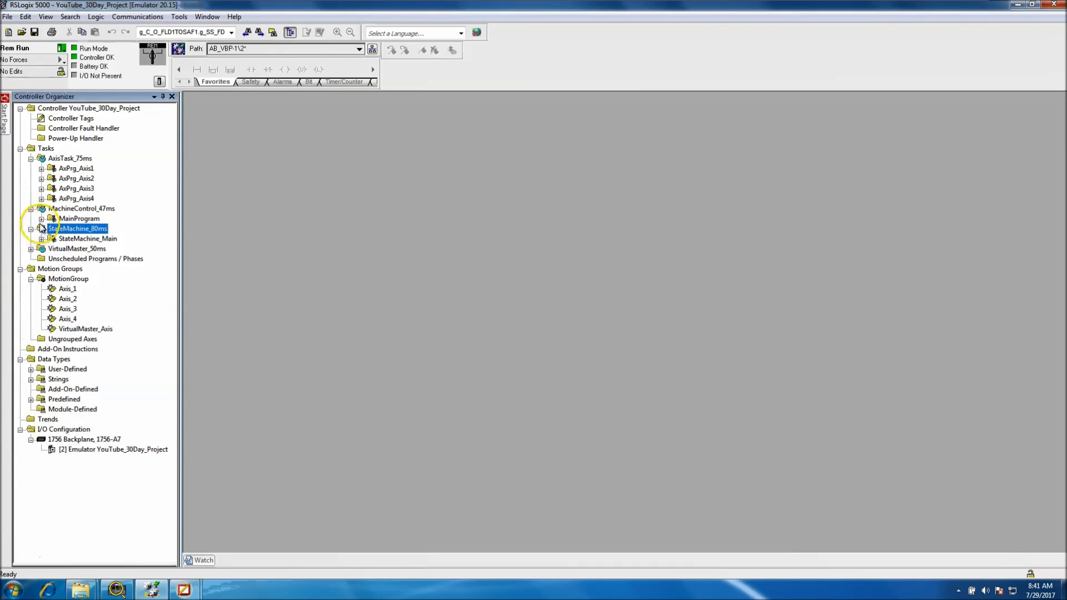
{"action": "left_click", "coordinate": [41, 219]}
{"action": "left_click", "coordinate": [42, 259]}
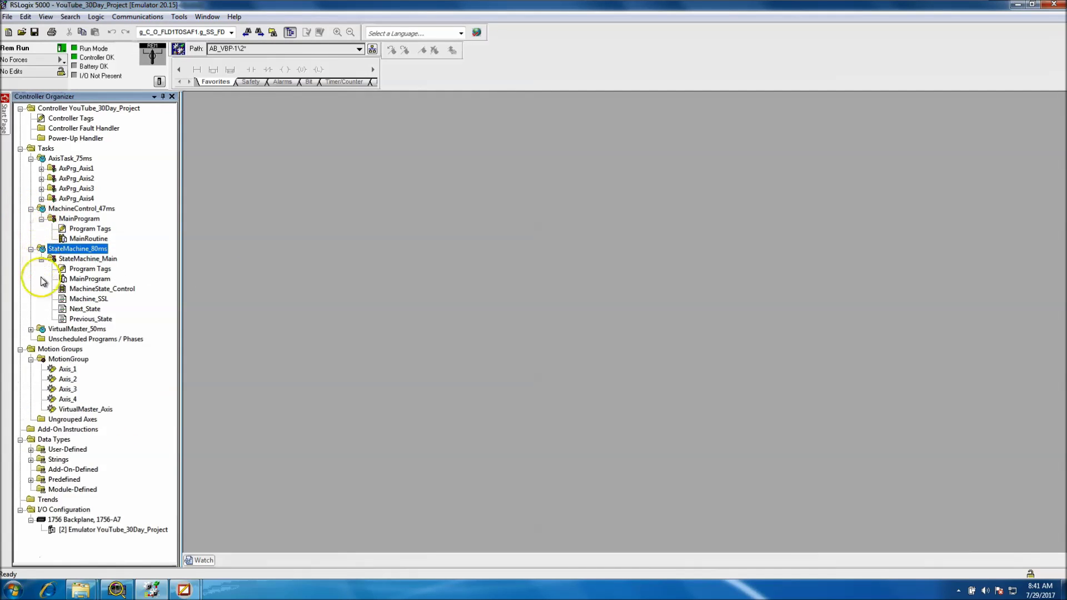
{"action": "left_click", "coordinate": [31, 330]}
{"action": "left_click", "coordinate": [41, 339]}
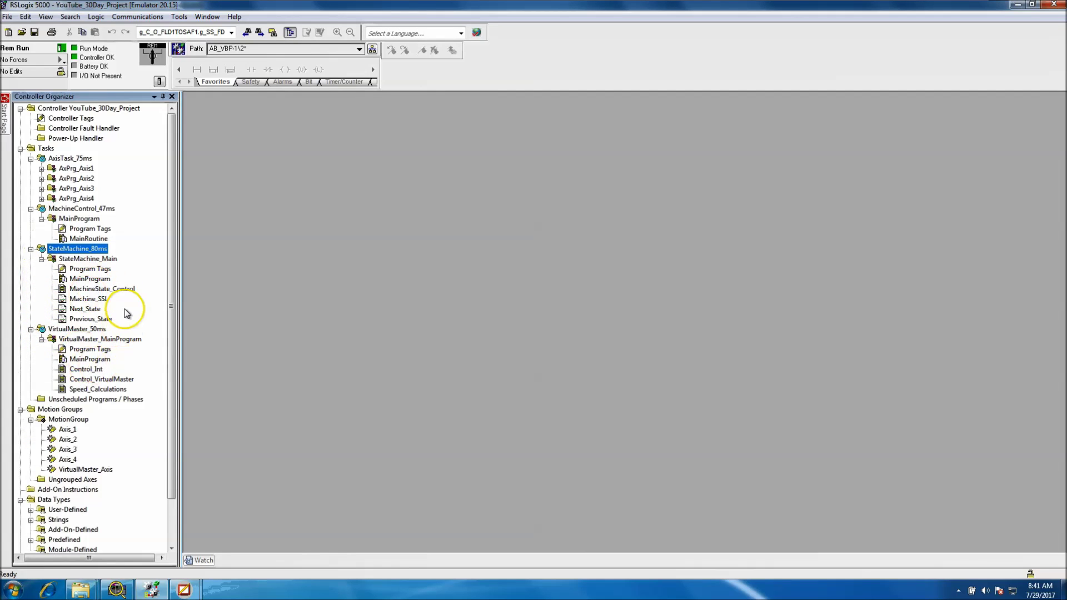
{"action": "double_click", "coordinate": [106, 288]}
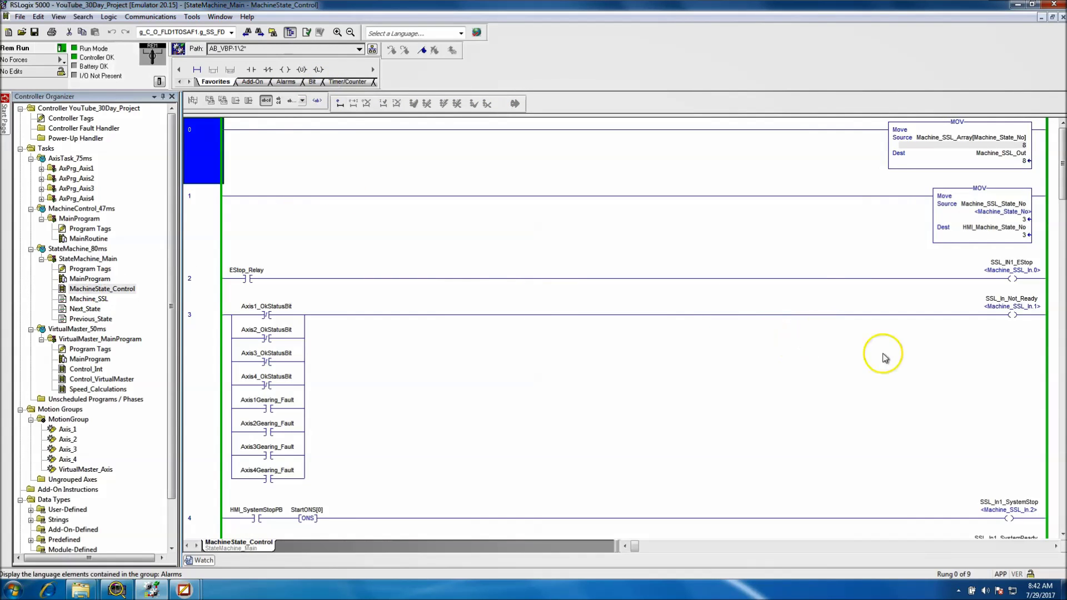
Toggle HMI_SystemStartPB on rung 6 on and then back off to start the axes
{"action": "left_click", "coordinate": [1061, 459]}
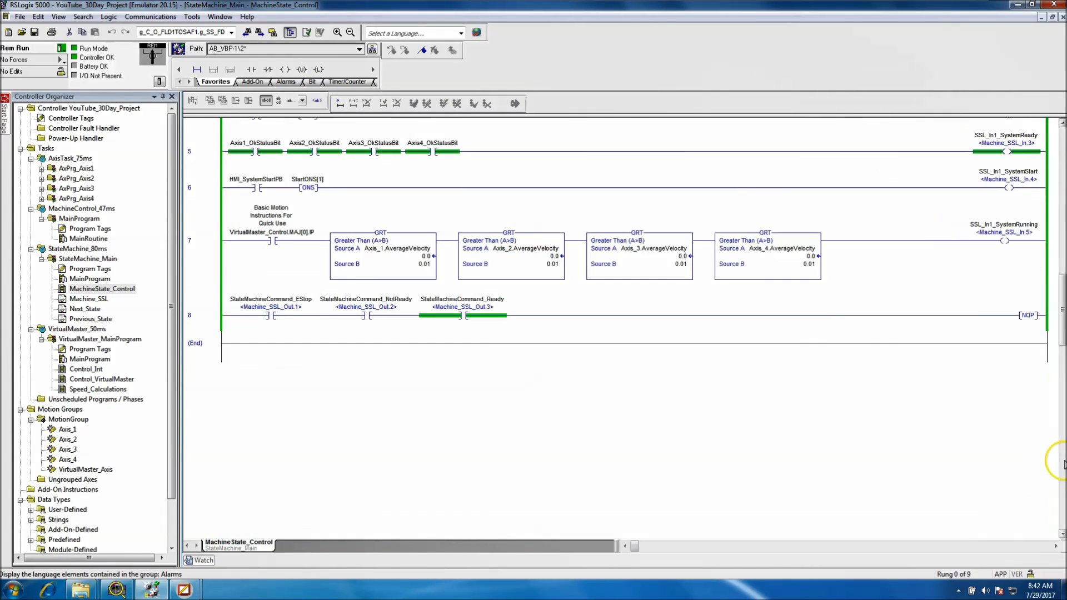
{"action": "left_click", "coordinate": [1063, 123]}
{"action": "left_click", "coordinate": [1063, 123]}
{"action": "left_click", "coordinate": [1063, 122]}
{"action": "left_click", "coordinate": [1063, 122]}
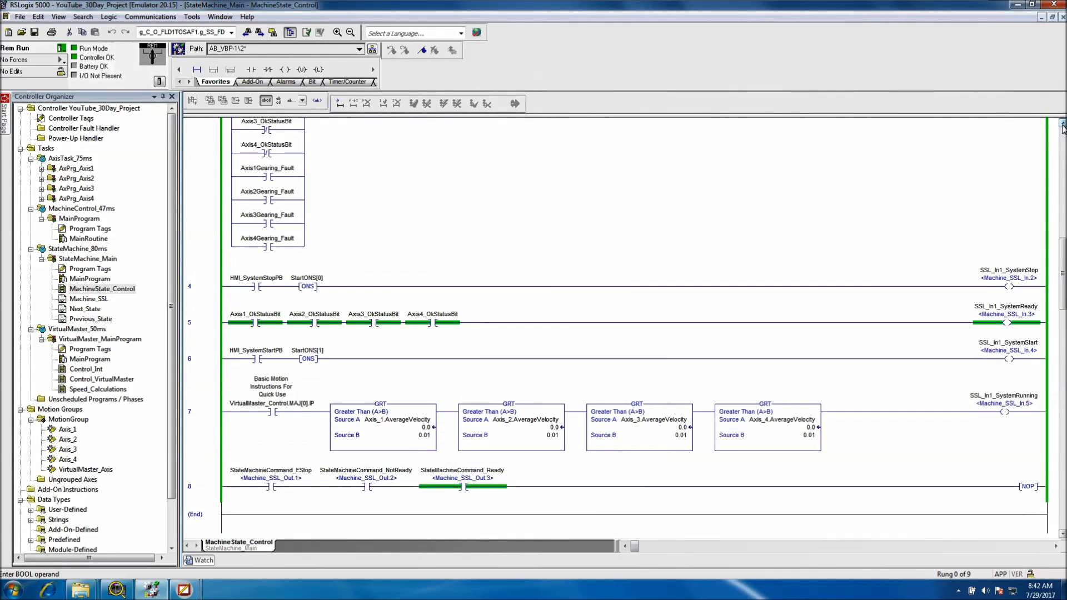
{"action": "left_click", "coordinate": [264, 361]}
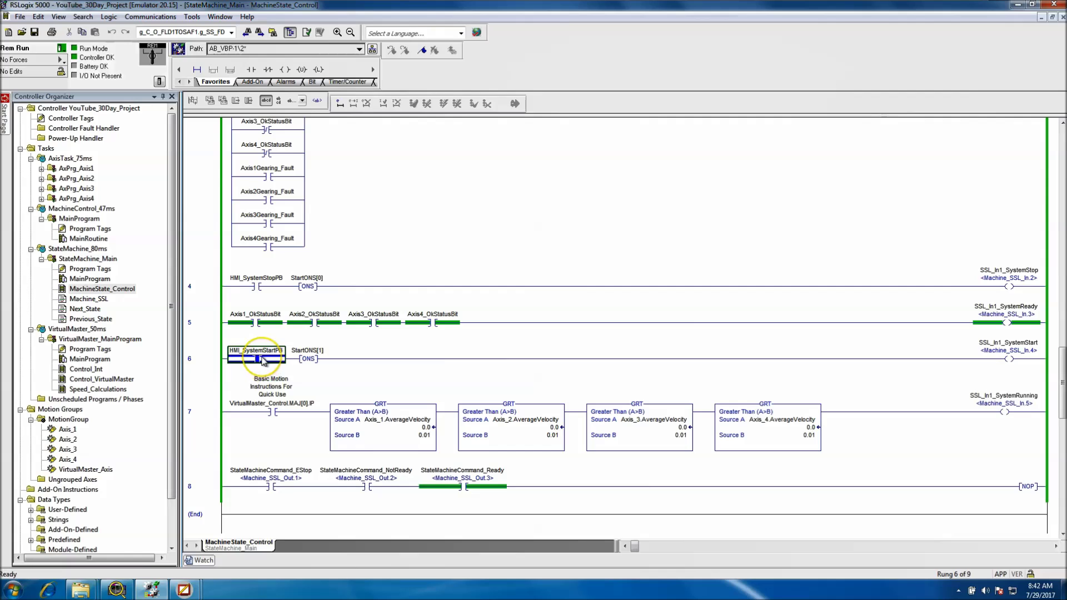
{"action": "right_click", "coordinate": [263, 361]}
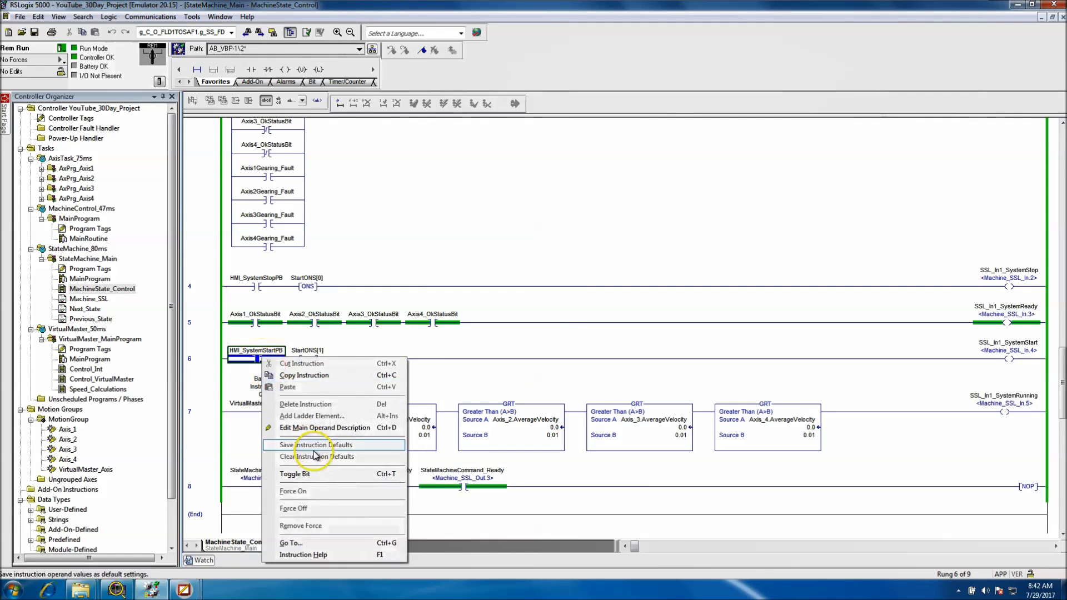
{"action": "left_click", "coordinate": [315, 475]}
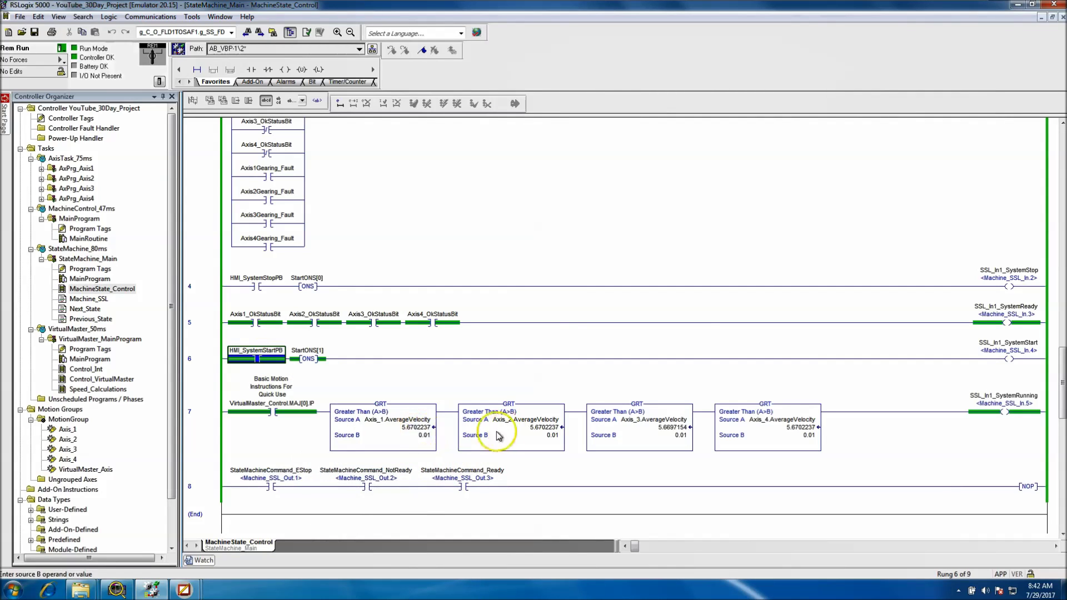
{"action": "left_click", "coordinate": [257, 361]}
{"action": "right_click", "coordinate": [257, 361]}
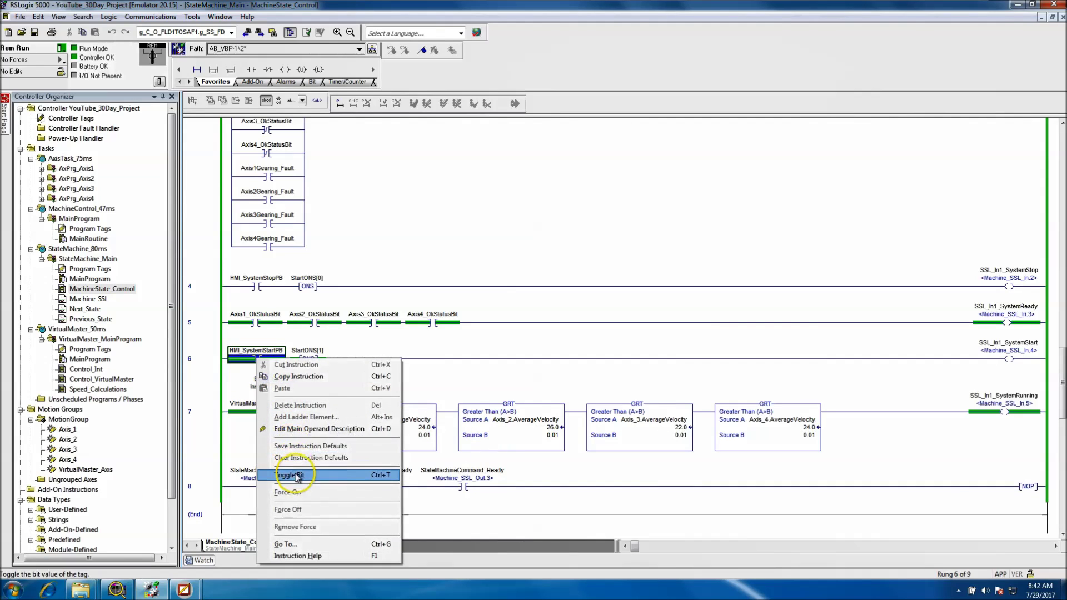
{"action": "left_click", "coordinate": [315, 475]}
Toggle HMI_SystemStopPB on rung 4 on and then back off to stop the axes
{"action": "left_click", "coordinate": [258, 286]}
{"action": "right_click", "coordinate": [257, 287]}
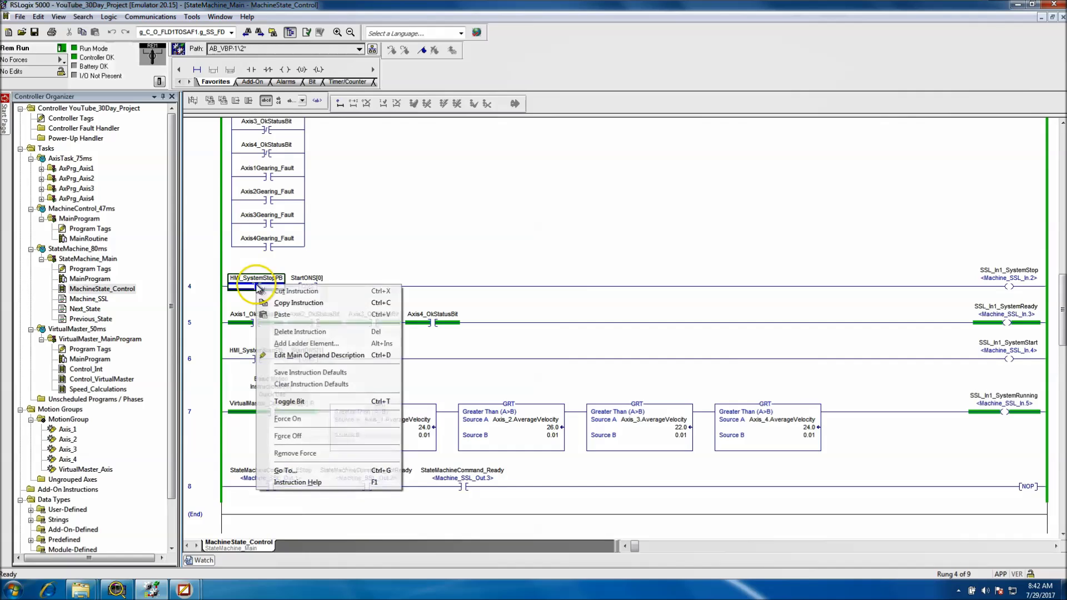
{"action": "left_click", "coordinate": [504, 413]}
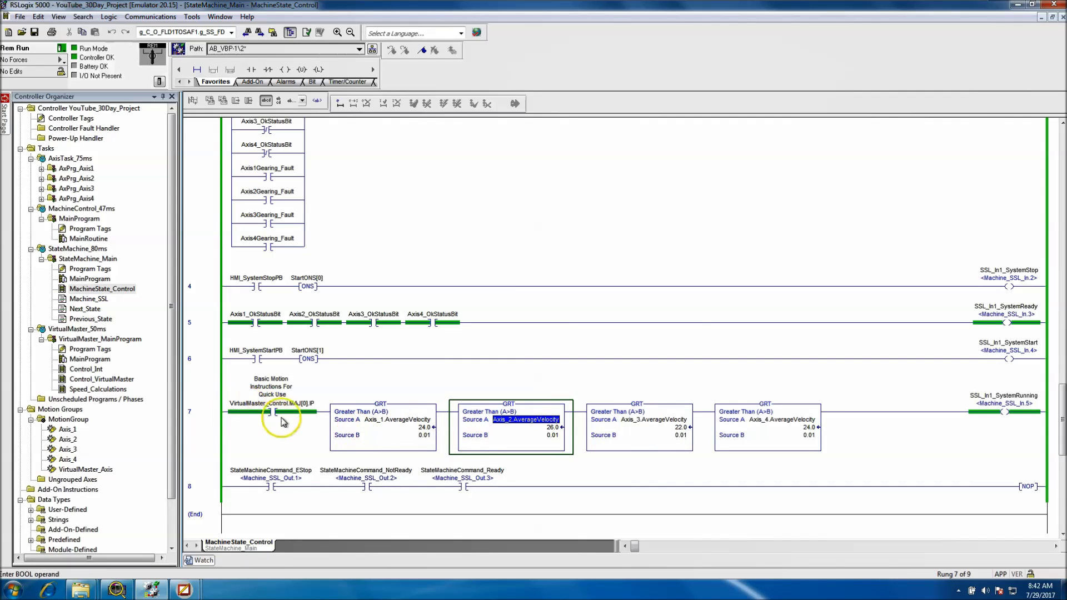
{"action": "left_click", "coordinate": [255, 287]}
{"action": "right_click", "coordinate": [254, 286]}
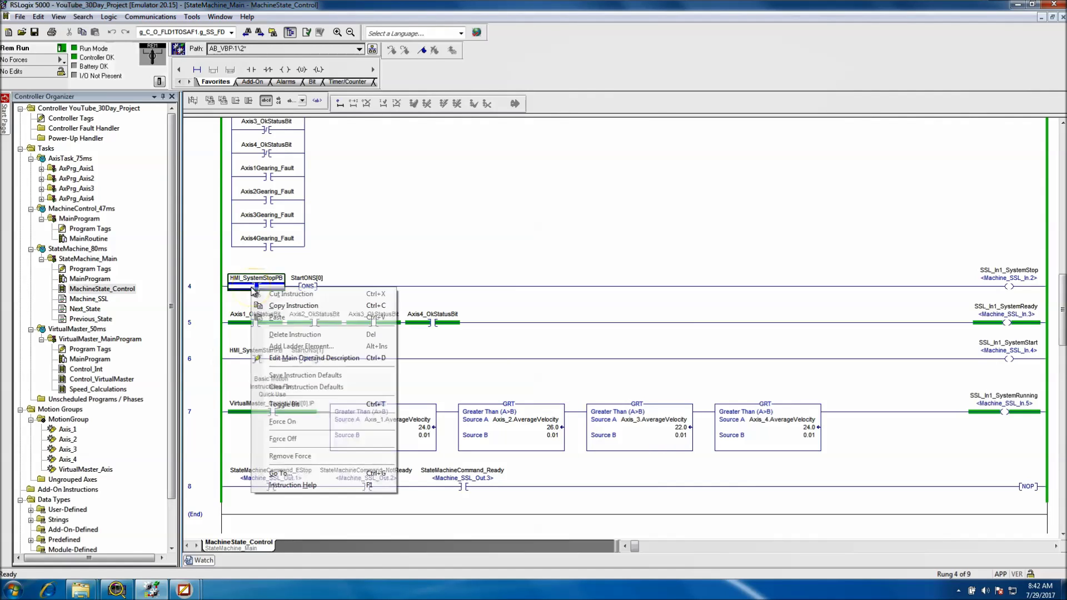
{"action": "left_click", "coordinate": [319, 404]}
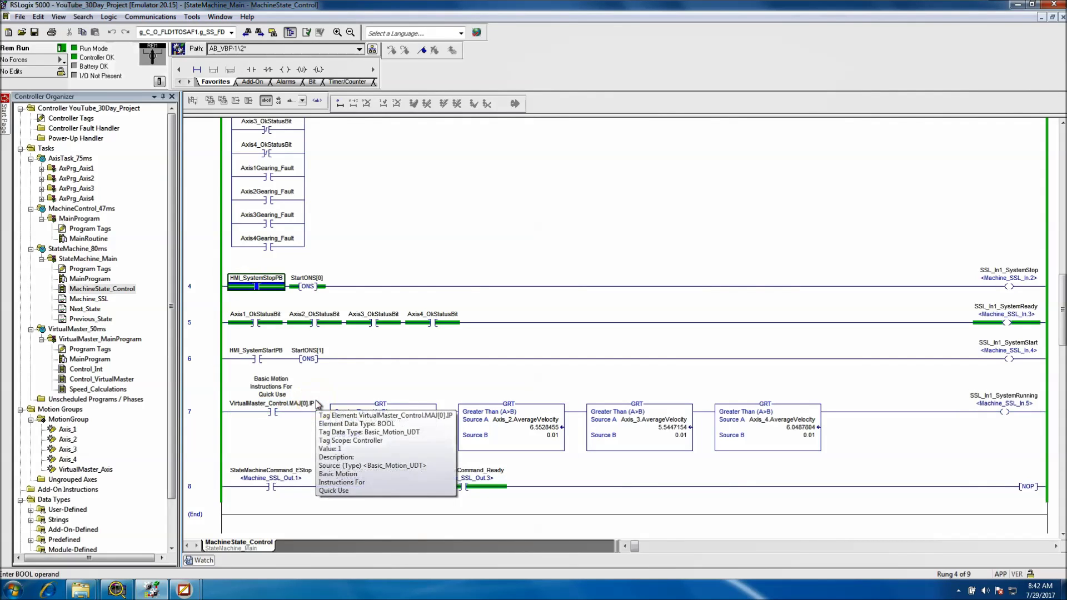
{"action": "right_click", "coordinate": [261, 288]}
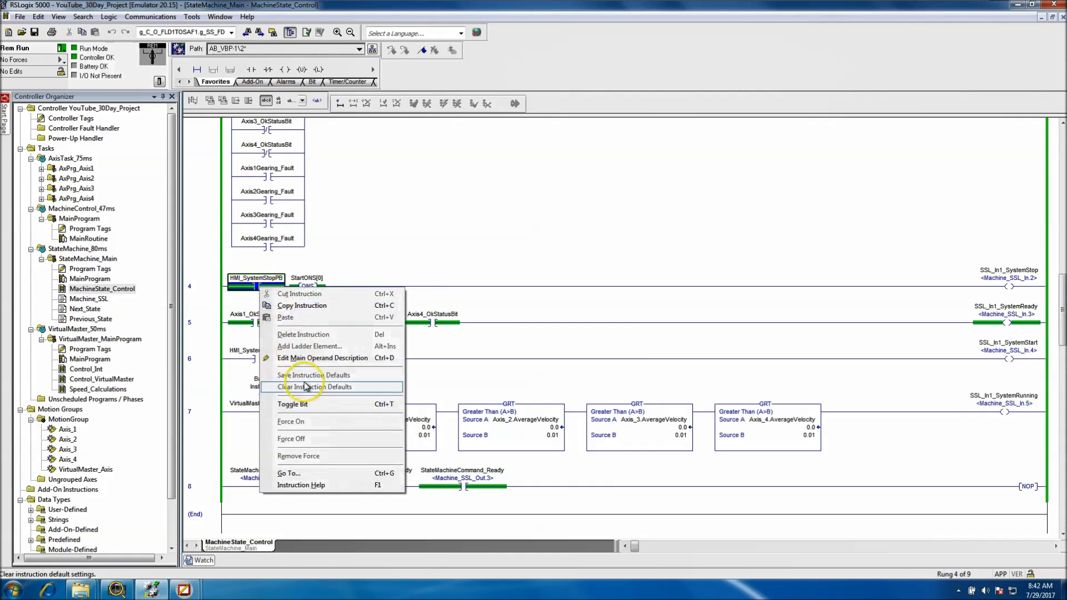
{"action": "left_click", "coordinate": [306, 406]}
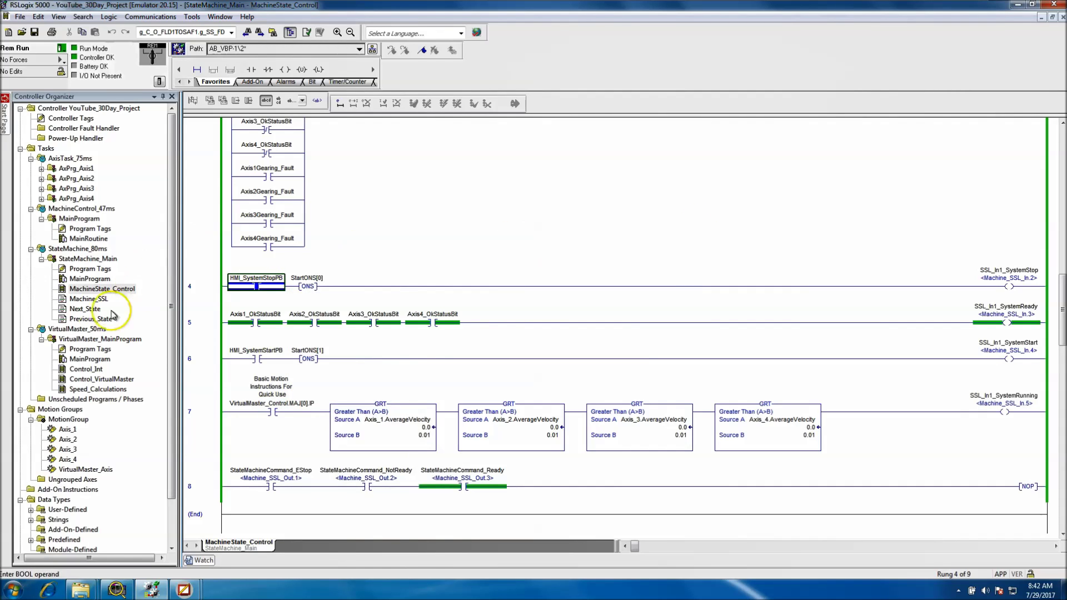
{"action": "double_click", "coordinate": [88, 300]}
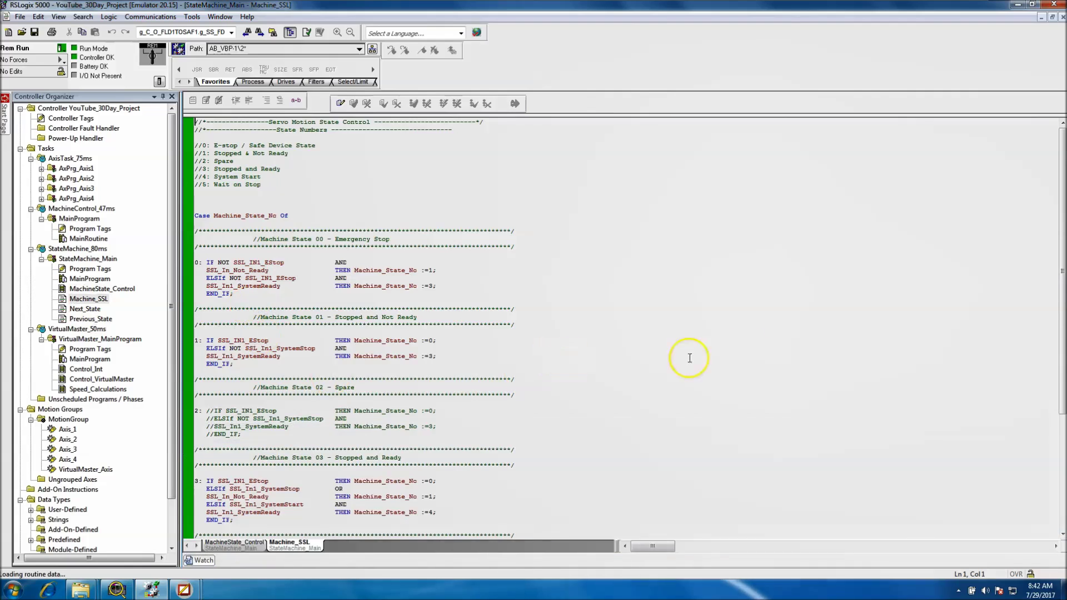
Scroll through the Machine_SSL state cases, then return to the MachineState_Control ladder showing Machine_SSL_Out at 8
{"action": "scroll", "coordinate": [1045, 350], "scroll_direction": "down", "scroll_amount": 6}
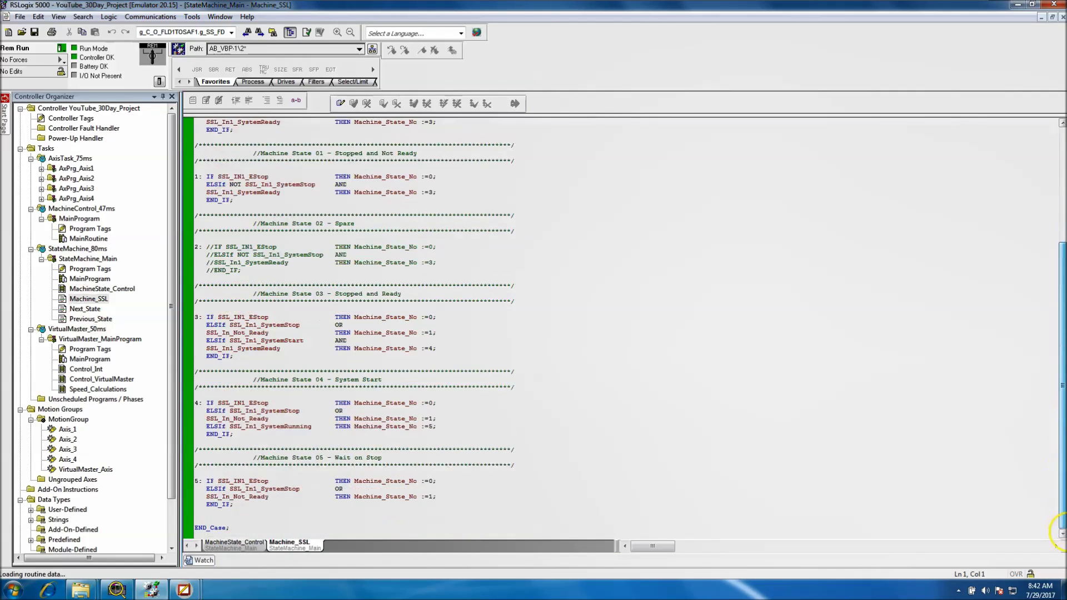
{"action": "scroll", "coordinate": [1045, 343], "scroll_direction": "up", "scroll_amount": 5}
{"action": "scroll", "coordinate": [1044, 343], "scroll_direction": "up", "scroll_amount": 2}
{"action": "left_click", "coordinate": [127, 290]}
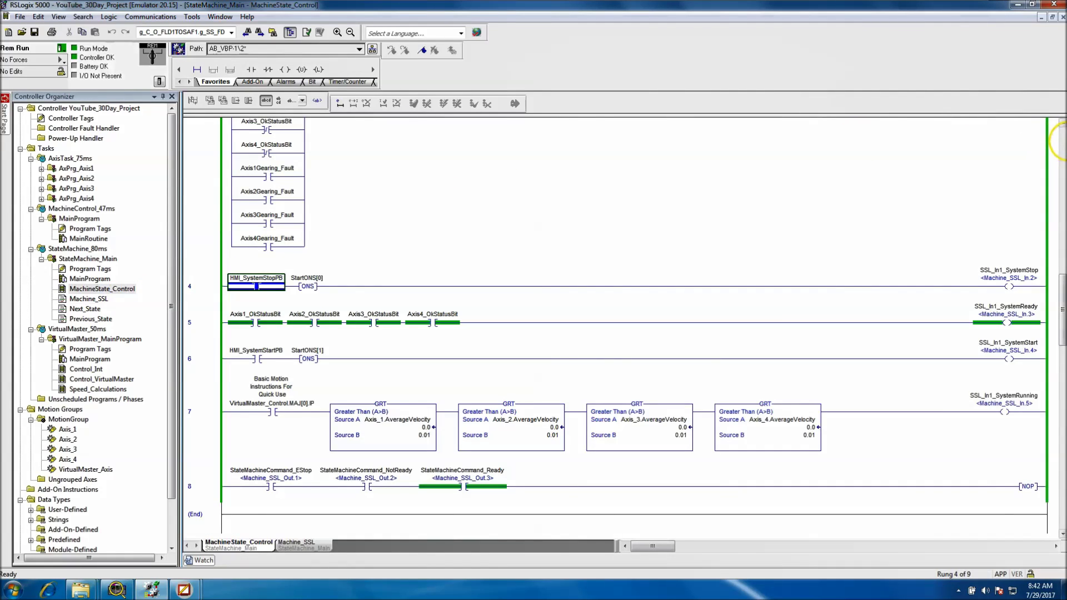
{"action": "left_click_drag", "start_coordinate": [1063, 167], "coordinate": [1063, 143]}
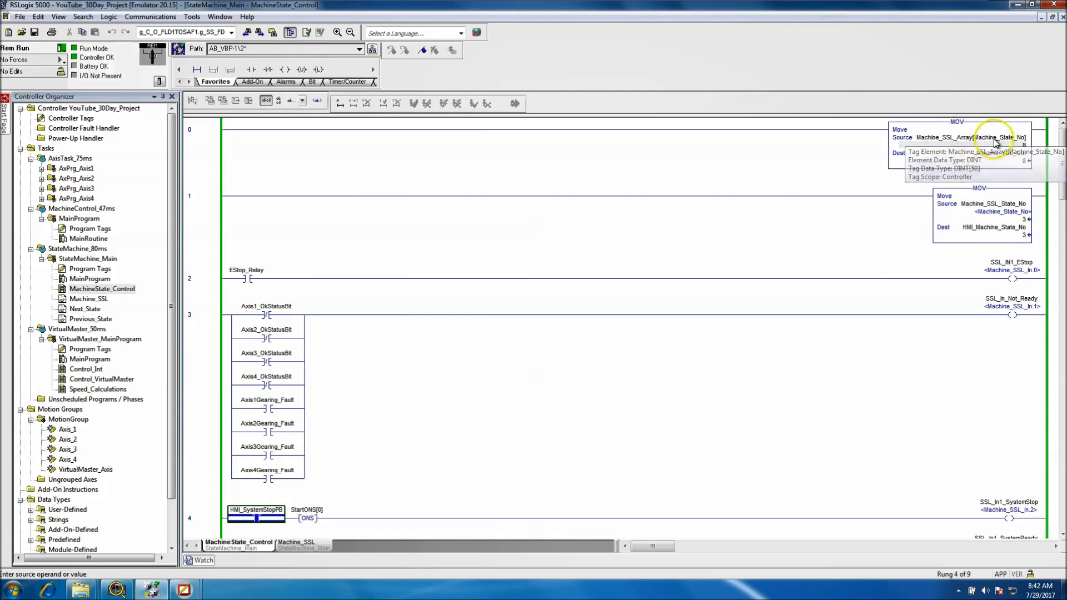
{"action": "mouse_move", "coordinate": [1002, 145]}
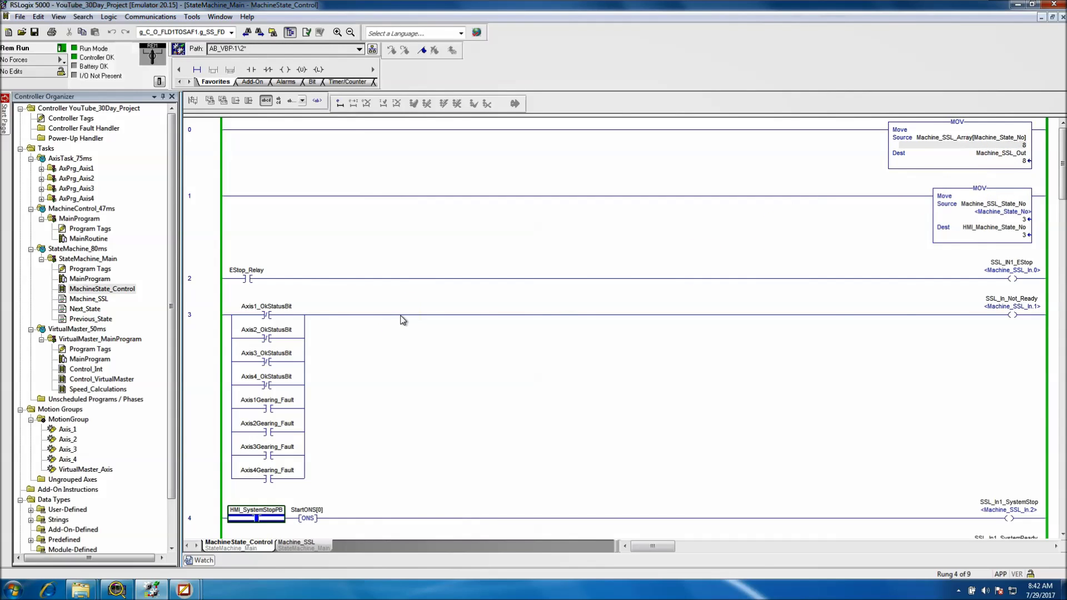
{"action": "left_click", "coordinate": [94, 300]}
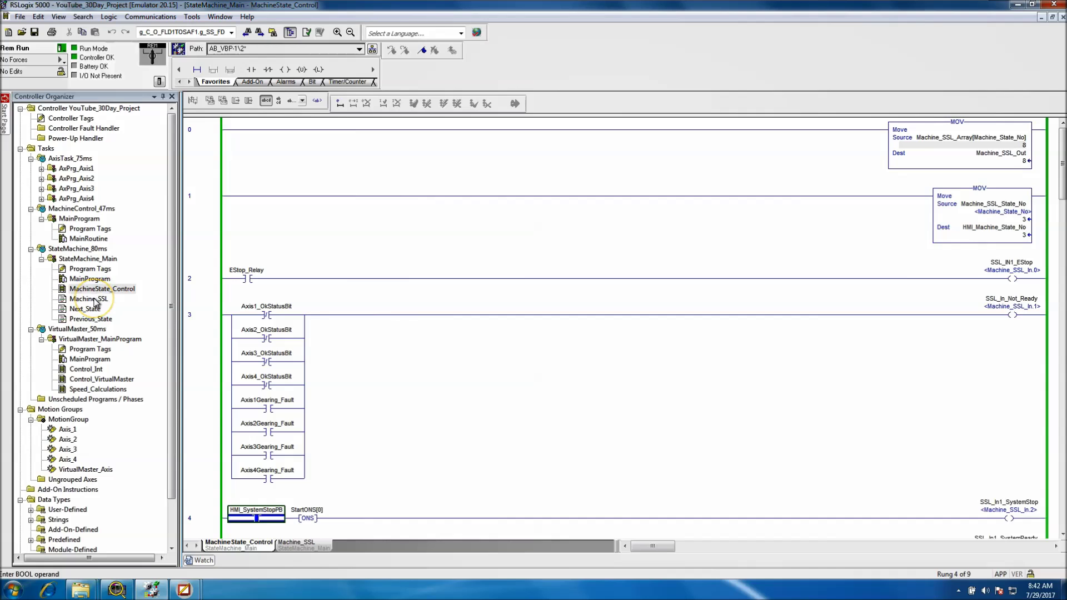
Review Machine_SSL again, then switch back to the MachineState_Control ladder before moving to FactoryTalk View Studio
{"action": "double_click", "coordinate": [96, 300]}
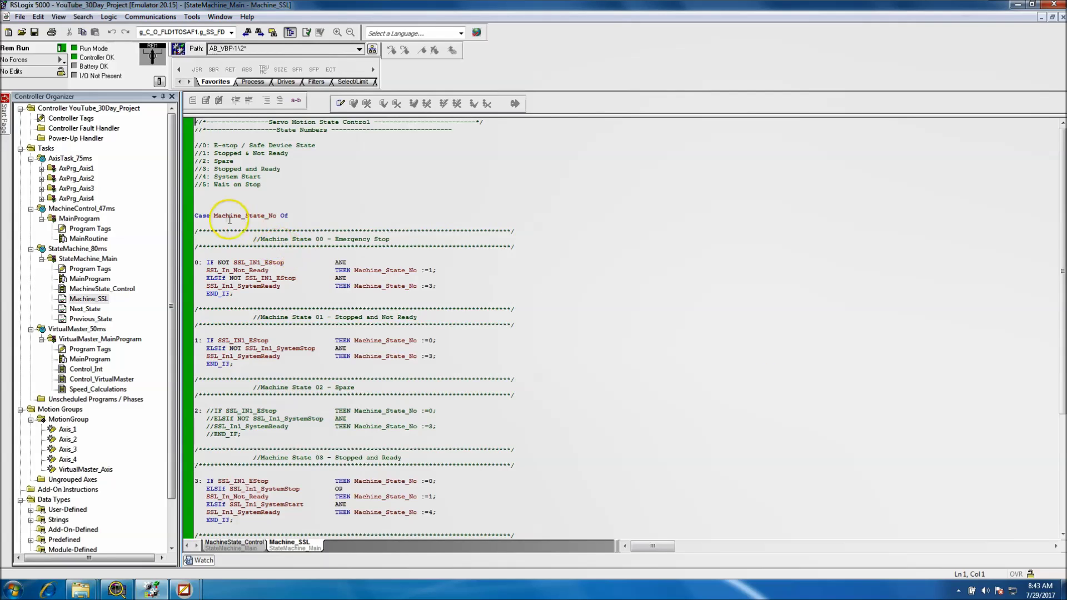
{"action": "mouse_move", "coordinate": [225, 217]}
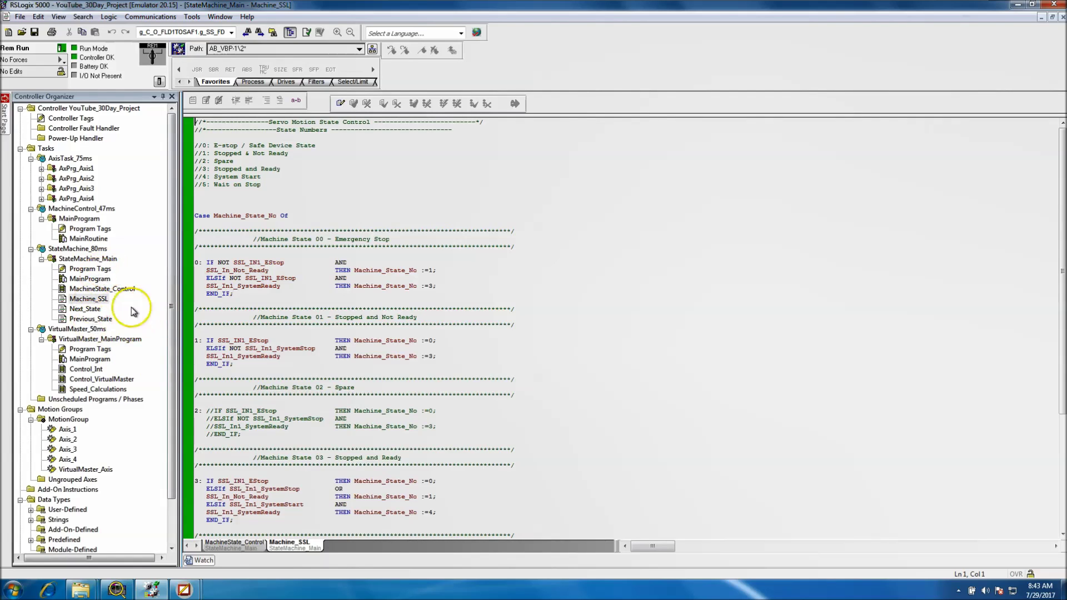
{"action": "double_click", "coordinate": [88, 289]}
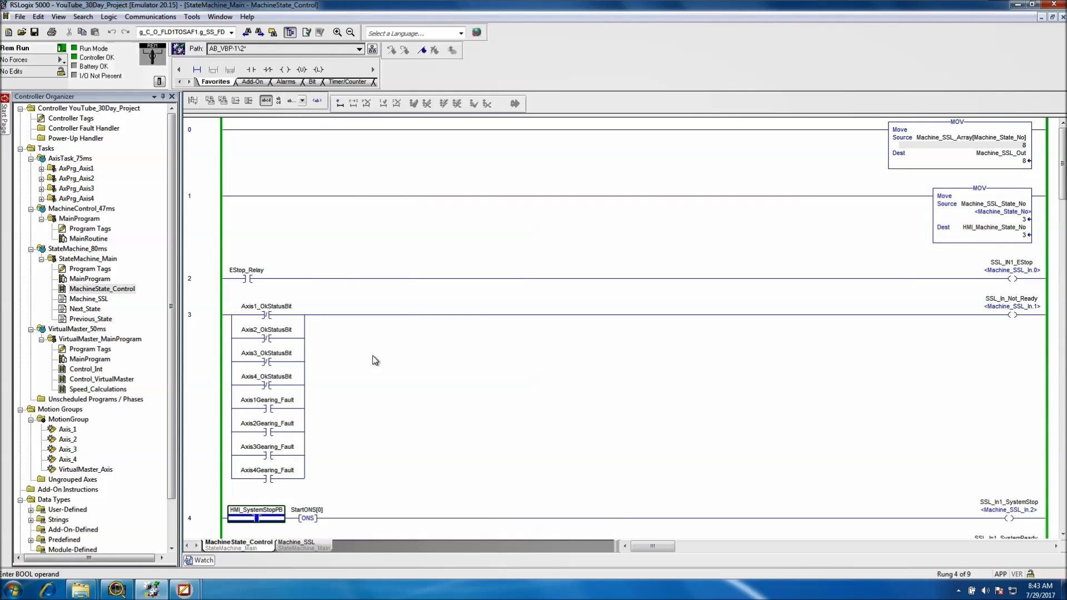
{"action": "mouse_move", "coordinate": [184, 589]}
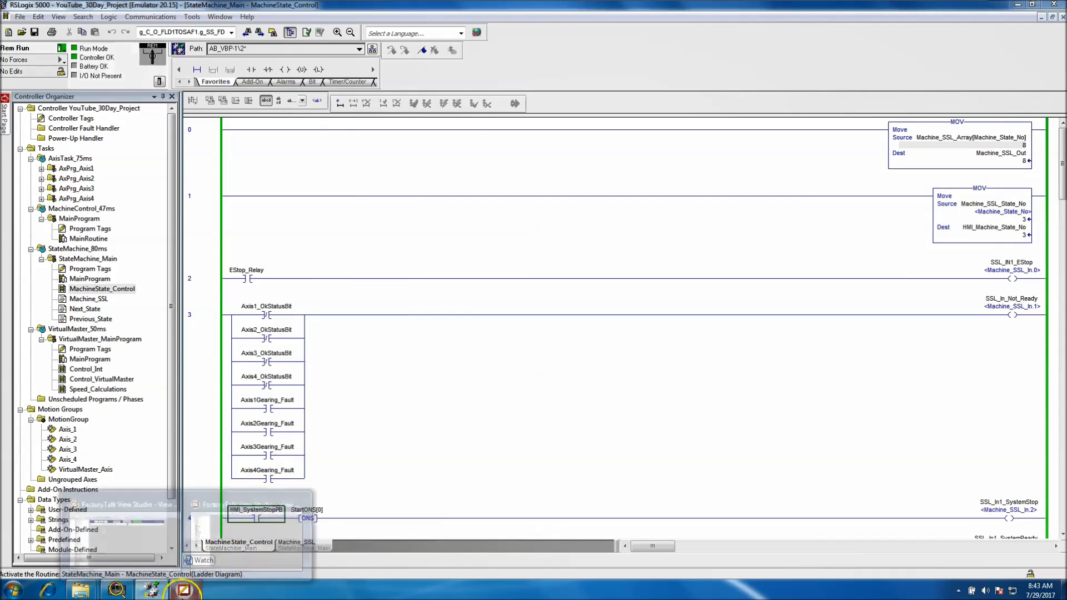
{"action": "left_click", "coordinate": [305, 533]}
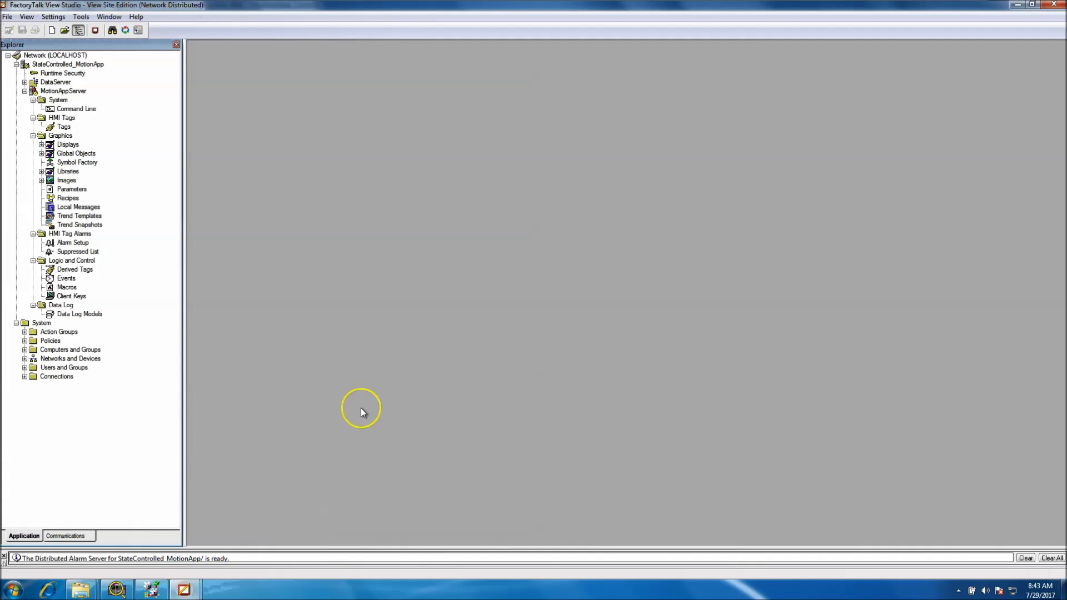
Expand the Graphics Displays folder, listing Logix_ALM, Logix_CC and Logix_PIDE, and bring up its context menu
{"action": "left_click", "coordinate": [65, 288]}
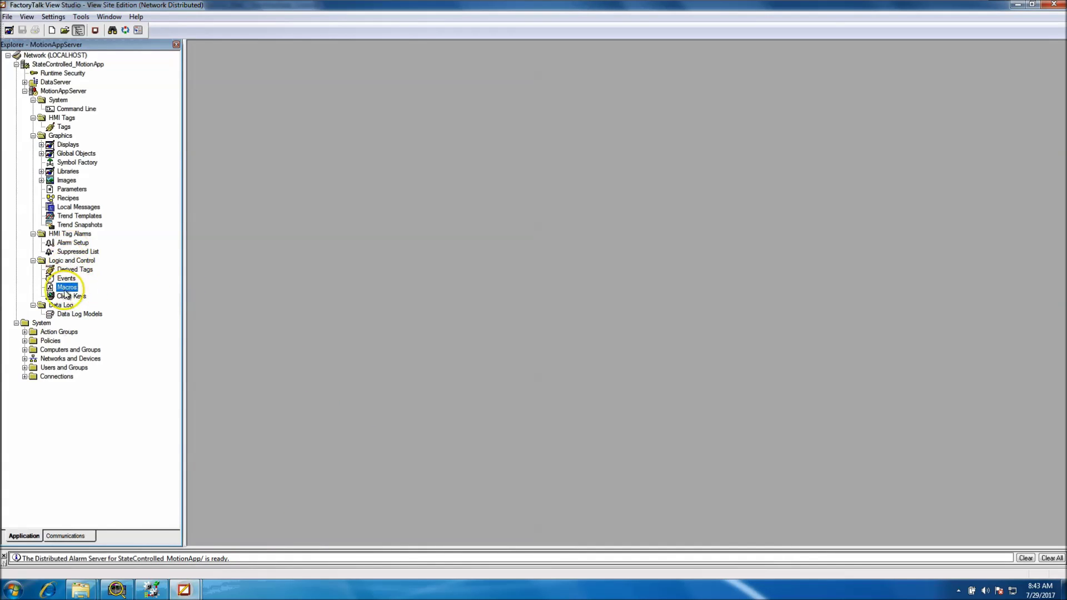
{"action": "left_click", "coordinate": [70, 296]}
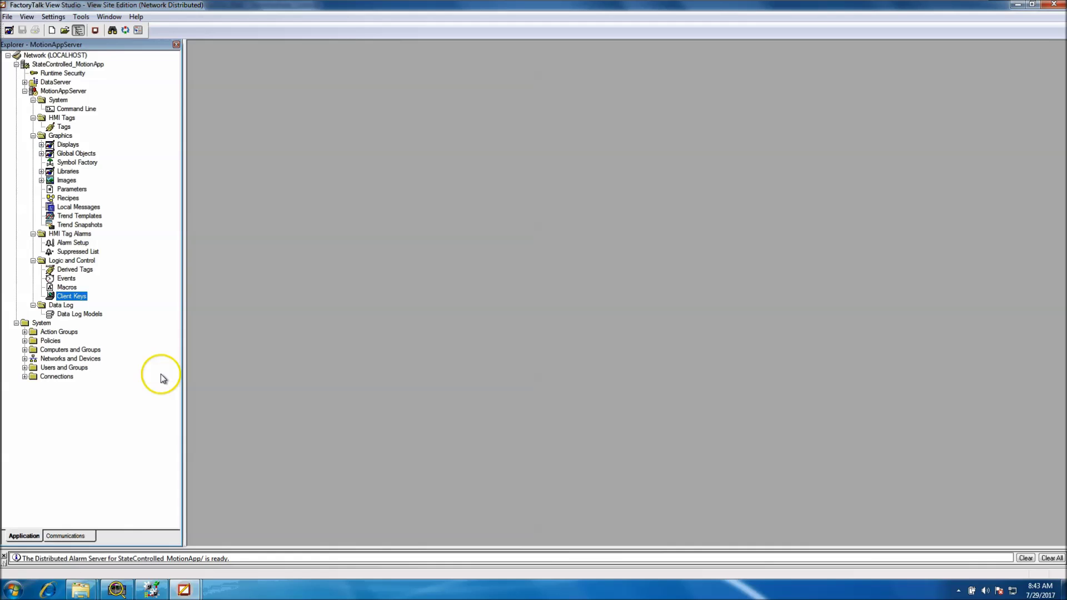
{"action": "double_click", "coordinate": [41, 145]}
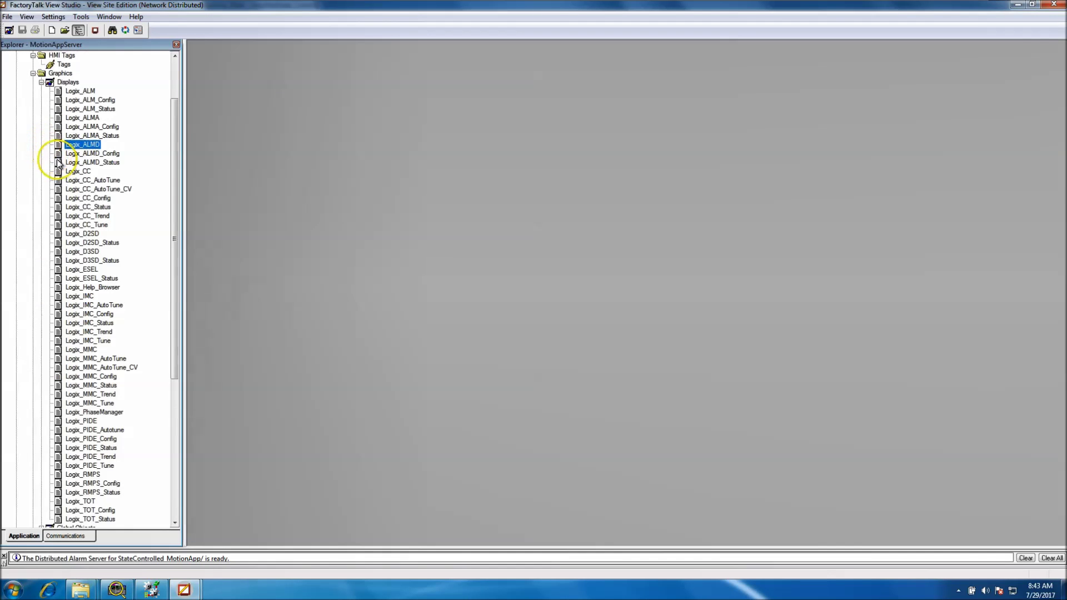
{"action": "left_click", "coordinate": [63, 83]}
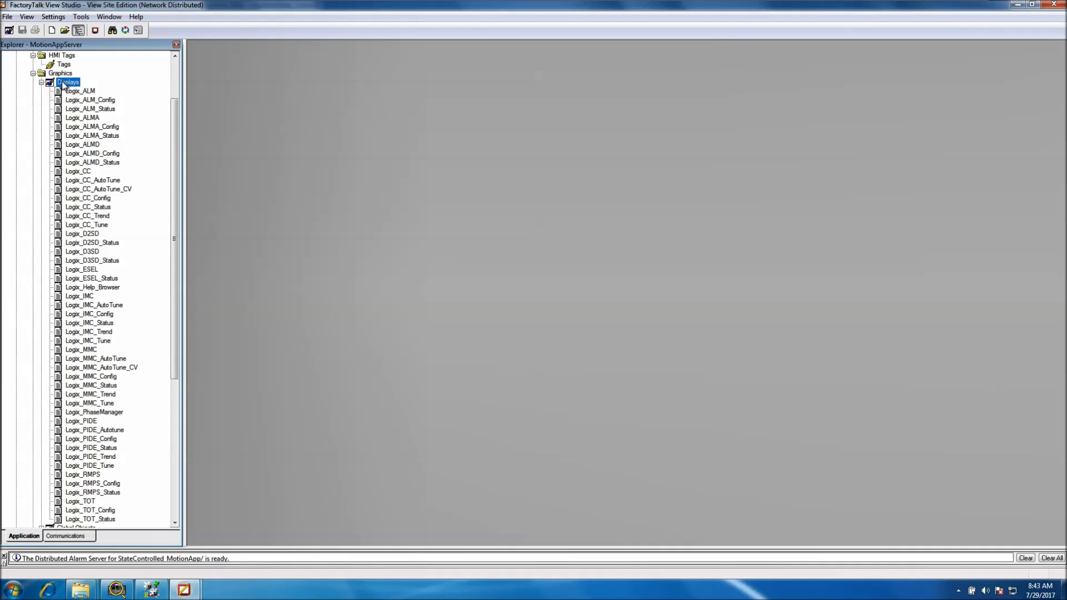
{"action": "right_click", "coordinate": [63, 84]}
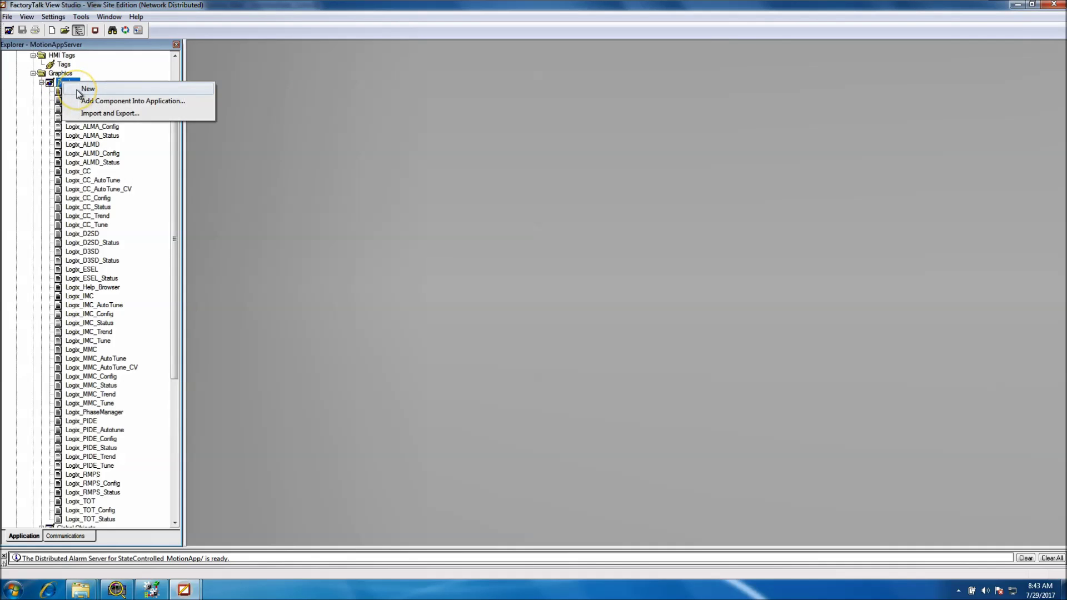
Create a new blank Untitled display and bring up its Display Settings
{"action": "left_click", "coordinate": [86, 88]}
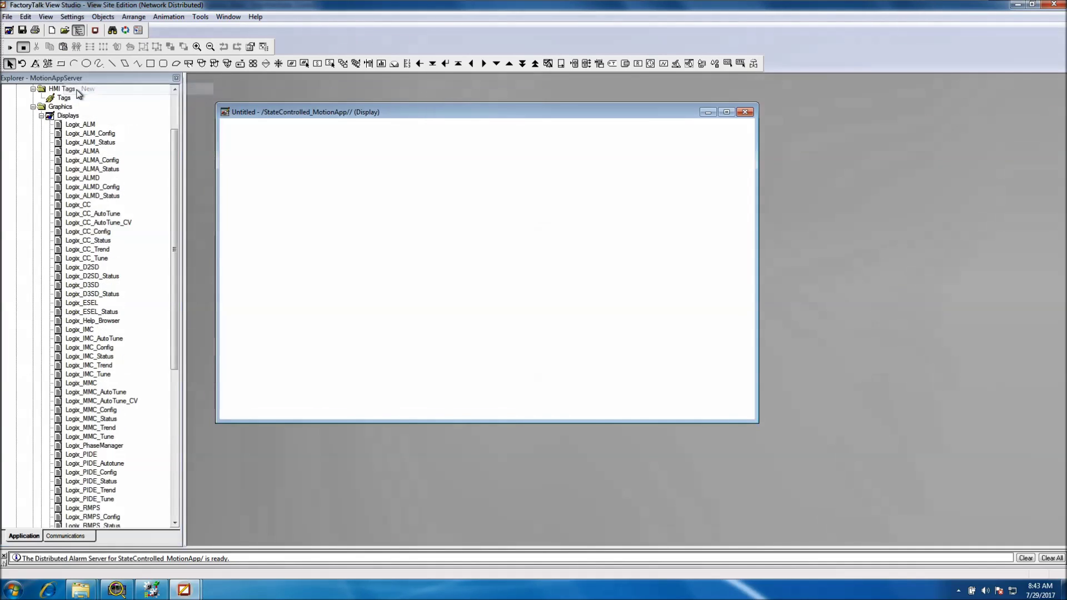
{"action": "right_click", "coordinate": [349, 206]}
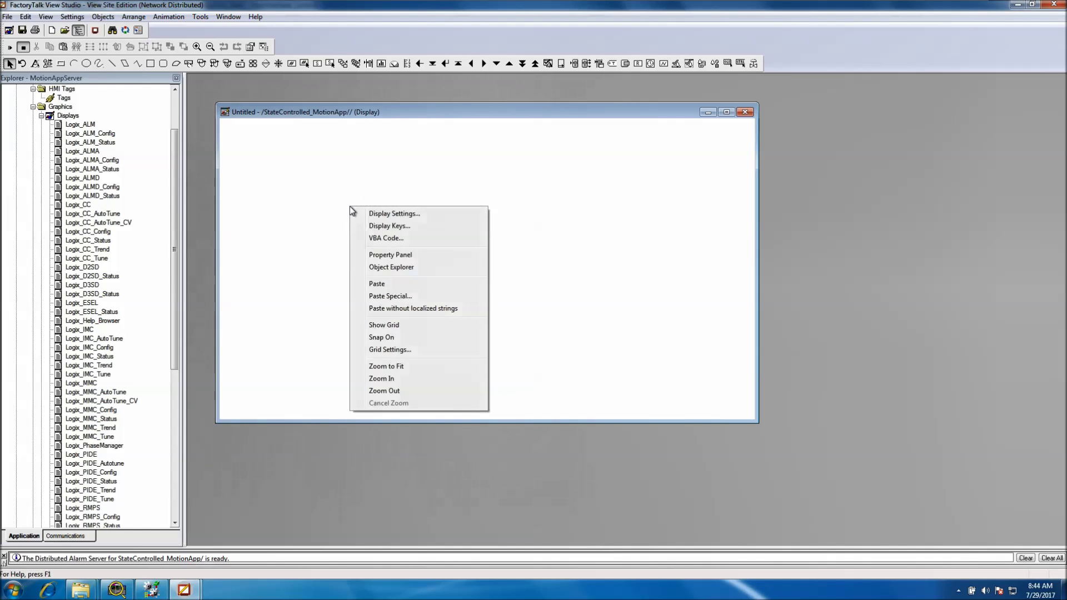
{"action": "left_click", "coordinate": [356, 211]}
Set the display size to 1280 x 1024 pixels and allow it to be resized
{"action": "left_click", "coordinate": [548, 191]}
{"action": "left_click_drag", "start_coordinate": [600, 205], "coordinate": [564, 205]}
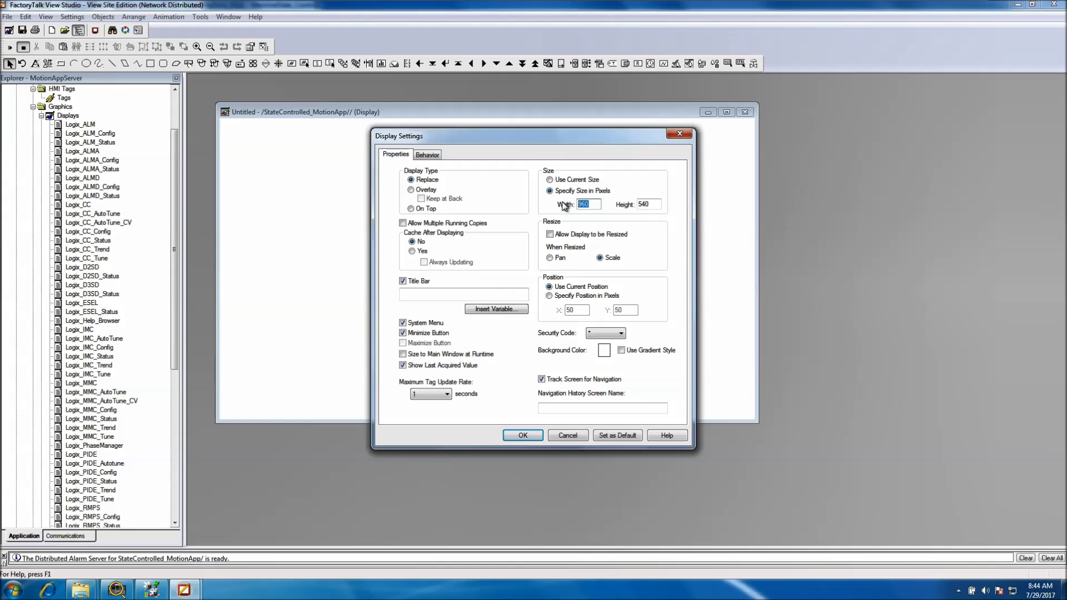
{"action": "type", "text": "1280"}
{"action": "left_click_drag", "start_coordinate": [659, 204], "coordinate": [637, 206]}
{"action": "type", "text": "12"}
{"action": "left_click", "coordinate": [550, 235]}
{"action": "left_click", "coordinate": [413, 333]}
Turn off the minimize button, leave the navigation history screen name empty, and apply the settings
{"action": "left_click", "coordinate": [414, 323]}
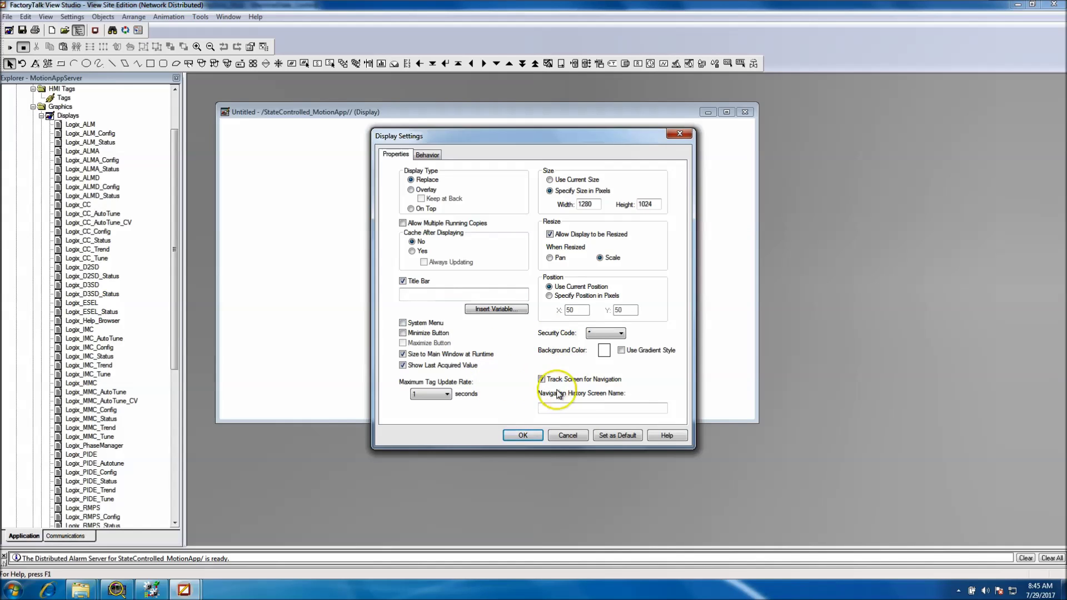
{"action": "left_click", "coordinate": [562, 409]}
{"action": "type", "text": "Main"}
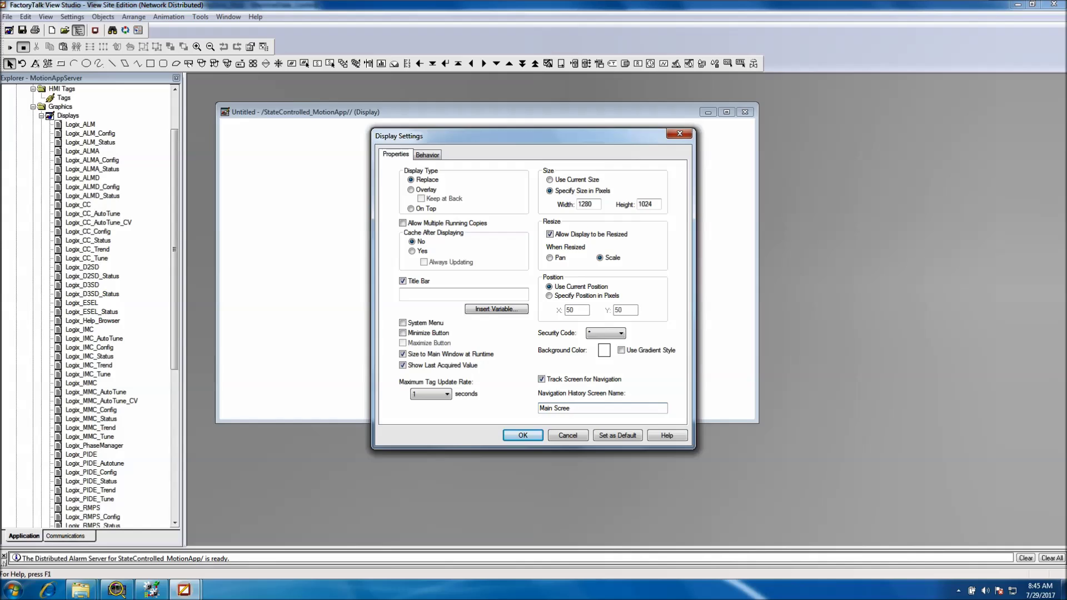
{"action": "type", "text": "Scre"}
{"action": "key", "text": "BackSpace"}
{"action": "key", "text": "BackSpace"}
{"action": "key", "text": "BackSpace"}
{"action": "key", "text": "BackSpace"}
{"action": "key", "text": "BackSpace"}
{"action": "key", "text": "BackSpace"}
{"action": "key", "text": "BackSpace"}
{"action": "key", "text": "BackSpace"}
{"action": "key", "text": "BackSpace"}
{"action": "left_click", "coordinate": [521, 437]}
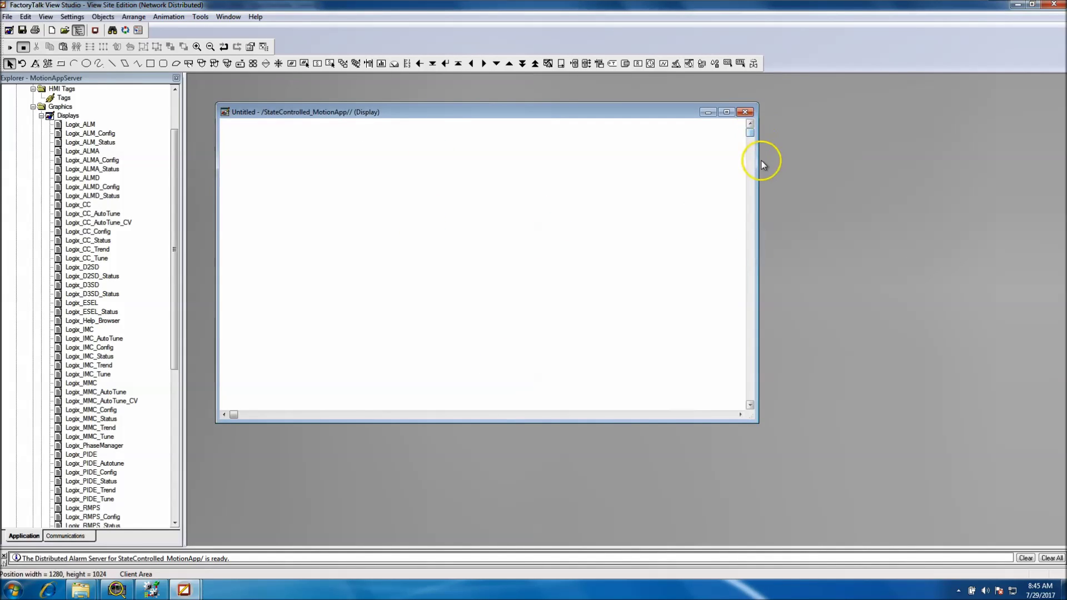
Widen, heighten and reposition the Untitled display's editing window in the workspace
{"action": "left_click_drag", "start_coordinate": [758, 162], "coordinate": [945, 193]}
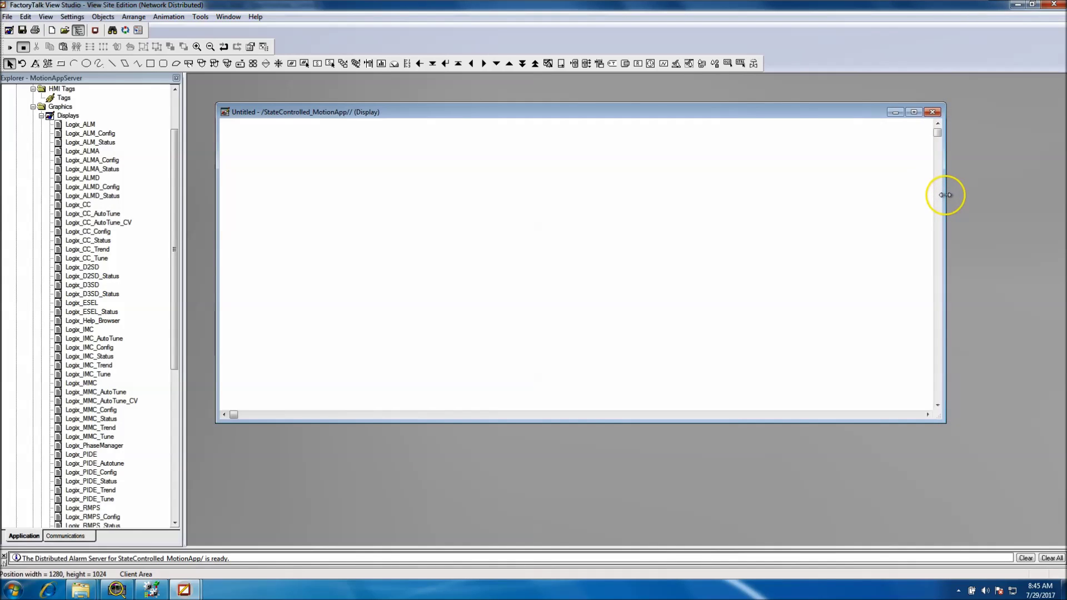
{"action": "left_click_drag", "start_coordinate": [933, 418], "coordinate": [936, 558]}
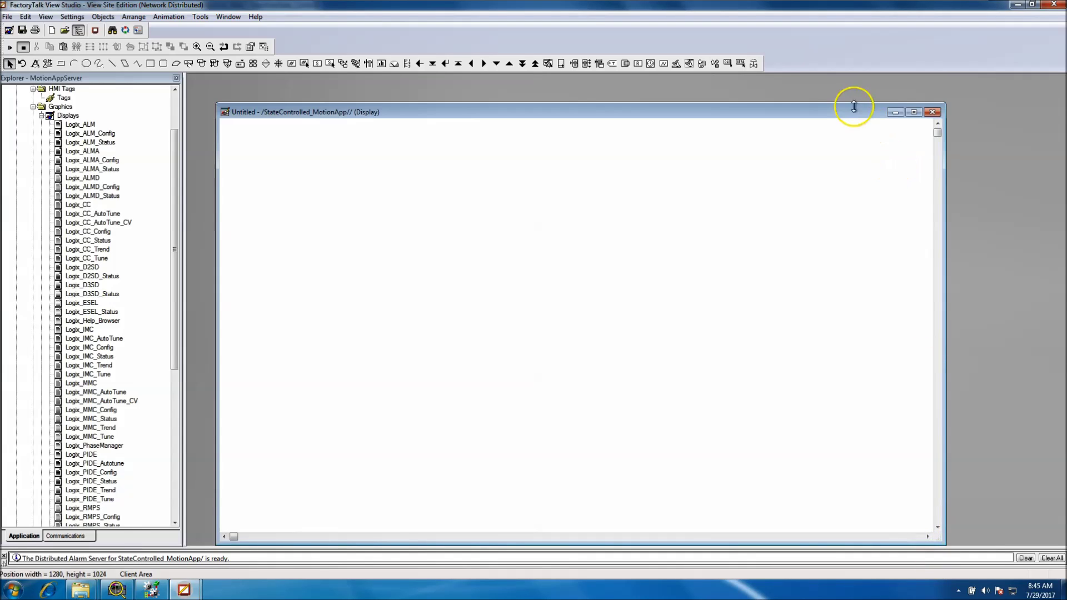
{"action": "left_click_drag", "start_coordinate": [853, 112], "coordinate": [850, 82]}
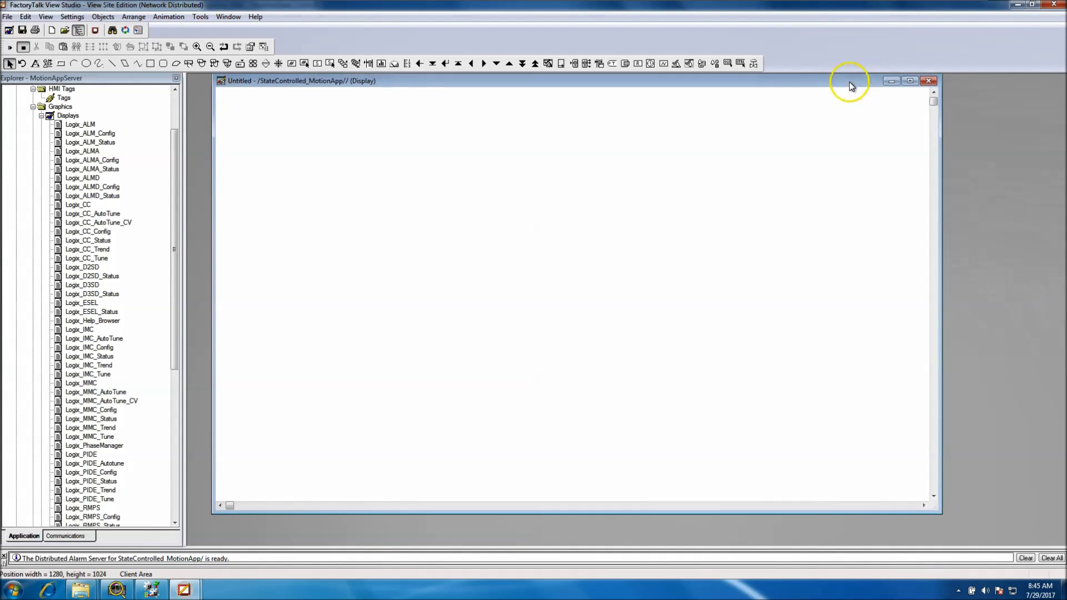
{"action": "left_click_drag", "start_coordinate": [887, 512], "coordinate": [884, 550]}
{"action": "left_click_drag", "start_coordinate": [1060, 492], "coordinate": [1061, 507]}
{"action": "left_click_drag", "start_coordinate": [909, 532], "coordinate": [910, 557]}
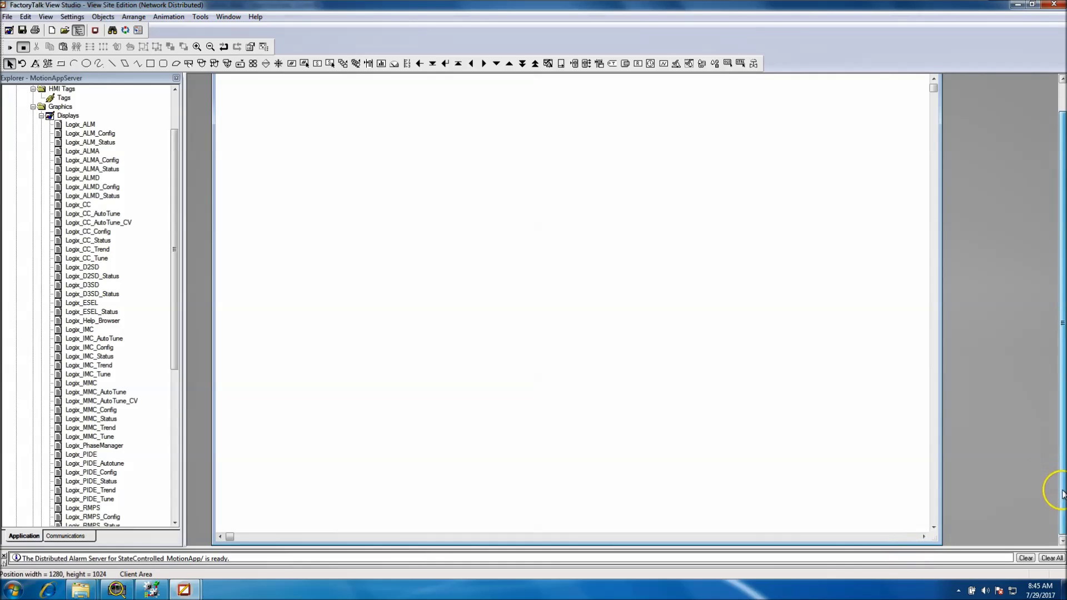
{"action": "left_click_drag", "start_coordinate": [1060, 489], "coordinate": [1060, 493]}
{"action": "left_click_drag", "start_coordinate": [930, 525], "coordinate": [931, 545]}
{"action": "left_click_drag", "start_coordinate": [1060, 497], "coordinate": [1045, 517]}
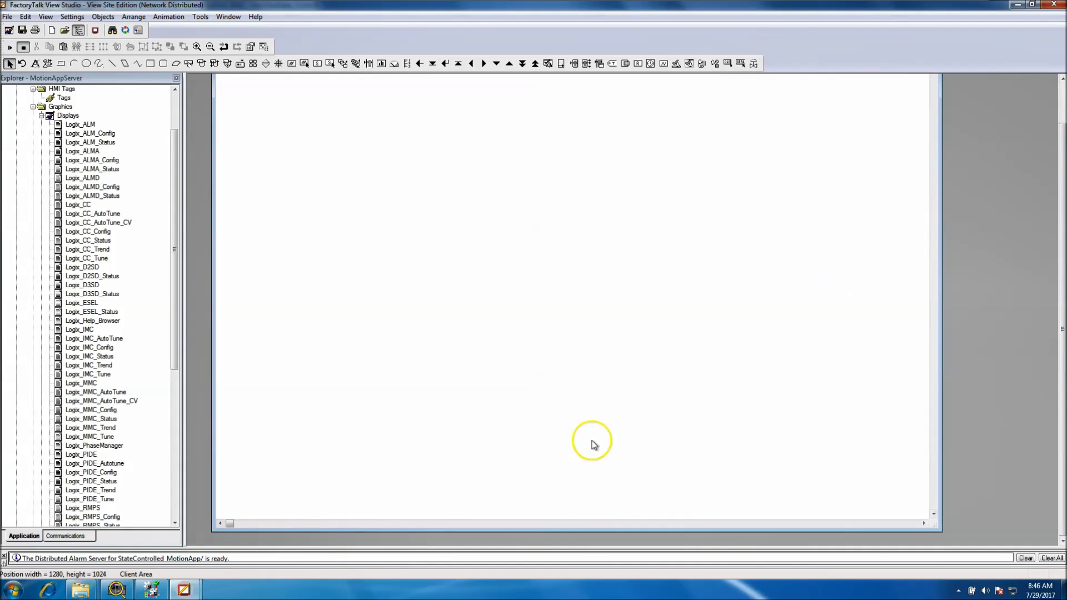
{"action": "left_click_drag", "start_coordinate": [571, 531], "coordinate": [571, 546]}
{"action": "left_click_drag", "start_coordinate": [940, 462], "coordinate": [942, 464]}
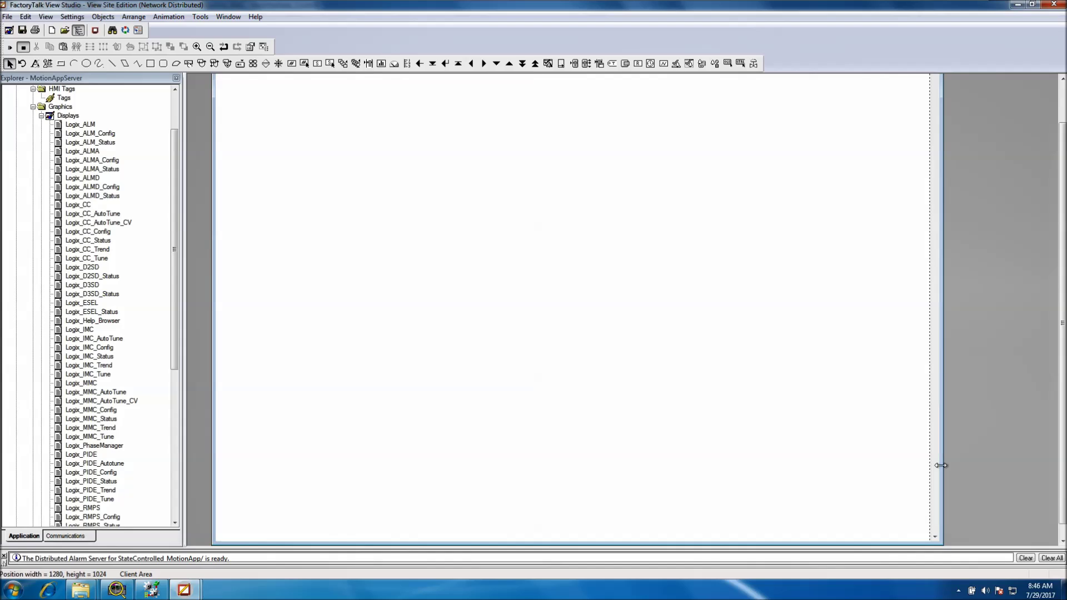
{"action": "left_click_drag", "start_coordinate": [941, 466], "coordinate": [939, 466]}
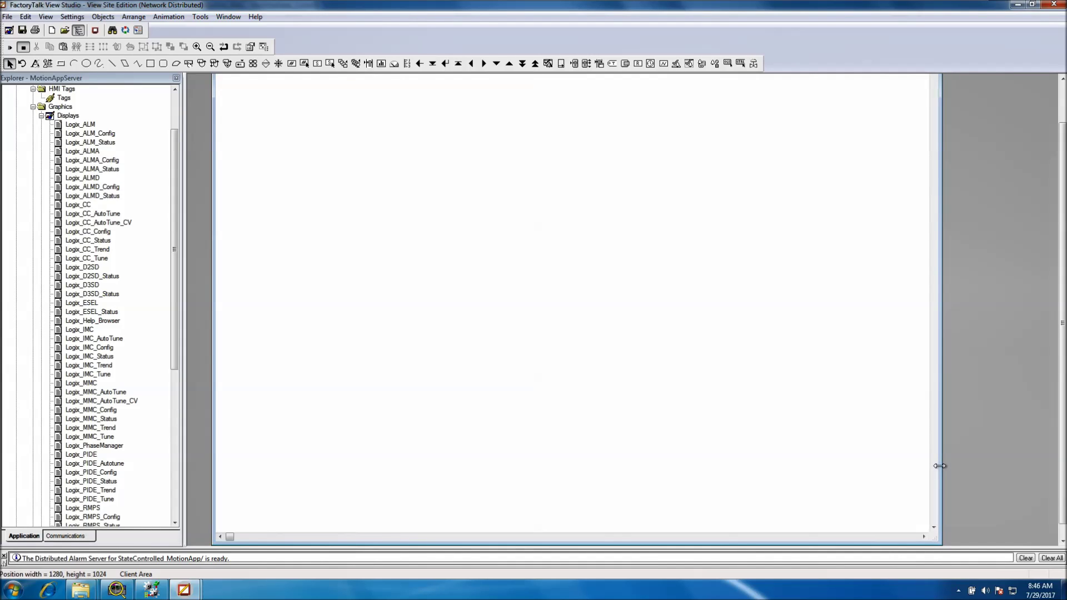
Scroll the workspace and close the Untitled display
{"action": "left_click", "coordinate": [1041, 324]}
{"action": "left_click", "coordinate": [1034, 246]}
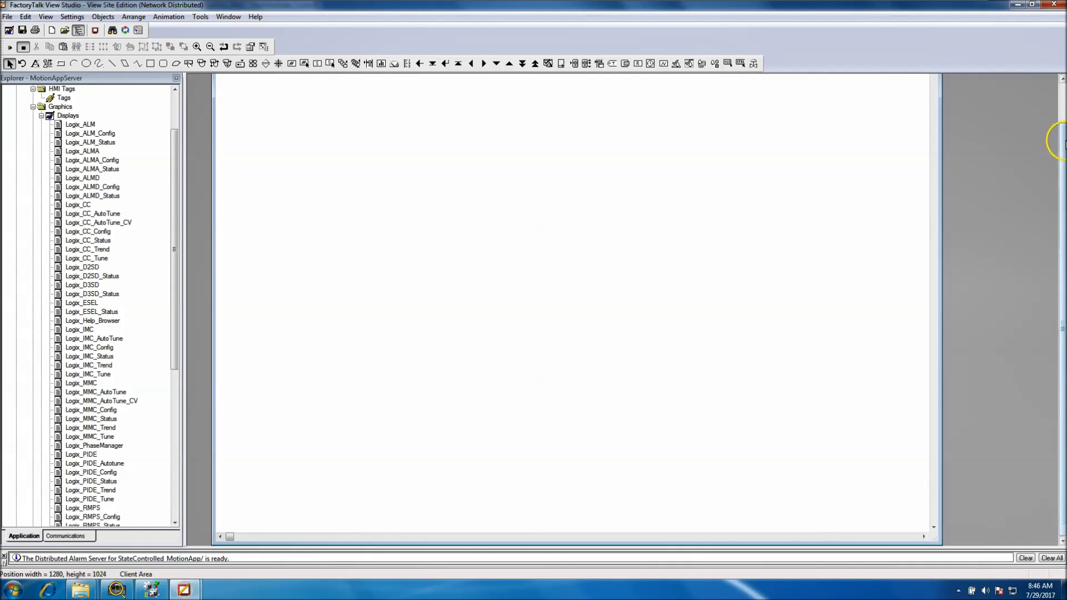
{"action": "left_click_drag", "start_coordinate": [1061, 141], "coordinate": [1059, 132]}
{"action": "left_click", "coordinate": [925, 91]}
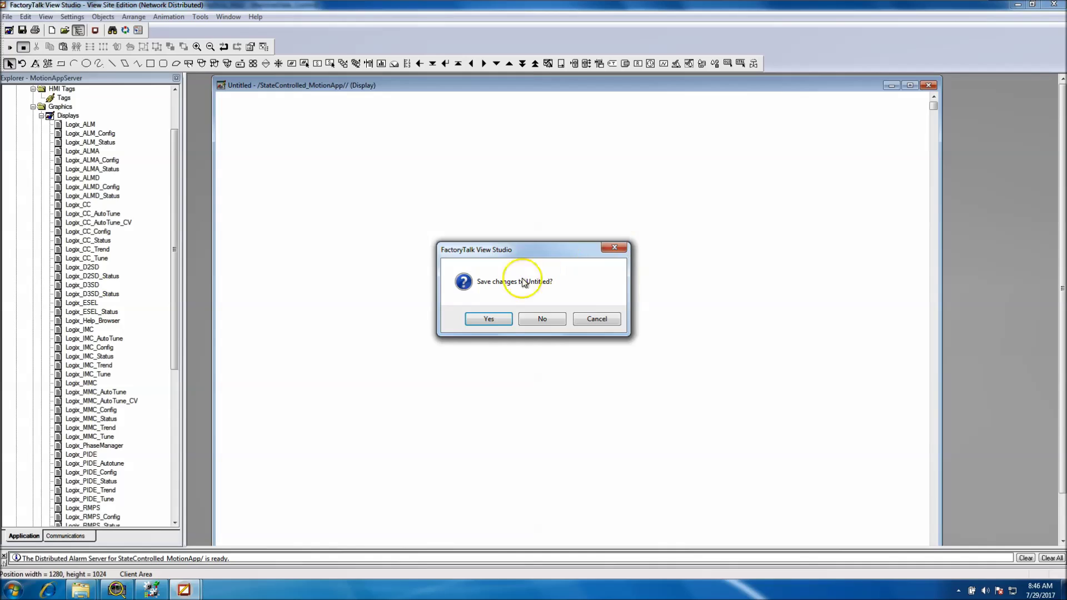
Save the Untitled display under the name MainSplashScreen
{"action": "left_click", "coordinate": [493, 320]}
{"action": "key", "text": "BackSpace"}
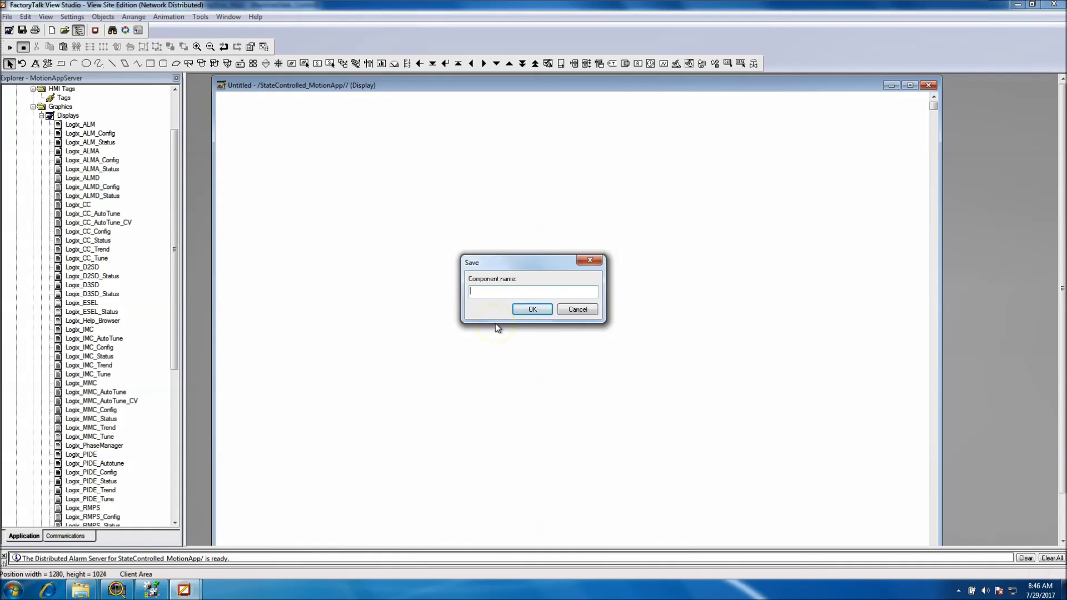
{"action": "type", "text": "Moti"}
{"action": "key", "text": "BackSpace"}
{"action": "key", "text": "BackSpace"}
{"action": "key", "text": "BackSpace"}
{"action": "type", "text": "ainSp"}
{"action": "left_click", "coordinate": [525, 310]}
{"action": "left_click_drag", "start_coordinate": [175, 229], "coordinate": [181, 270]}
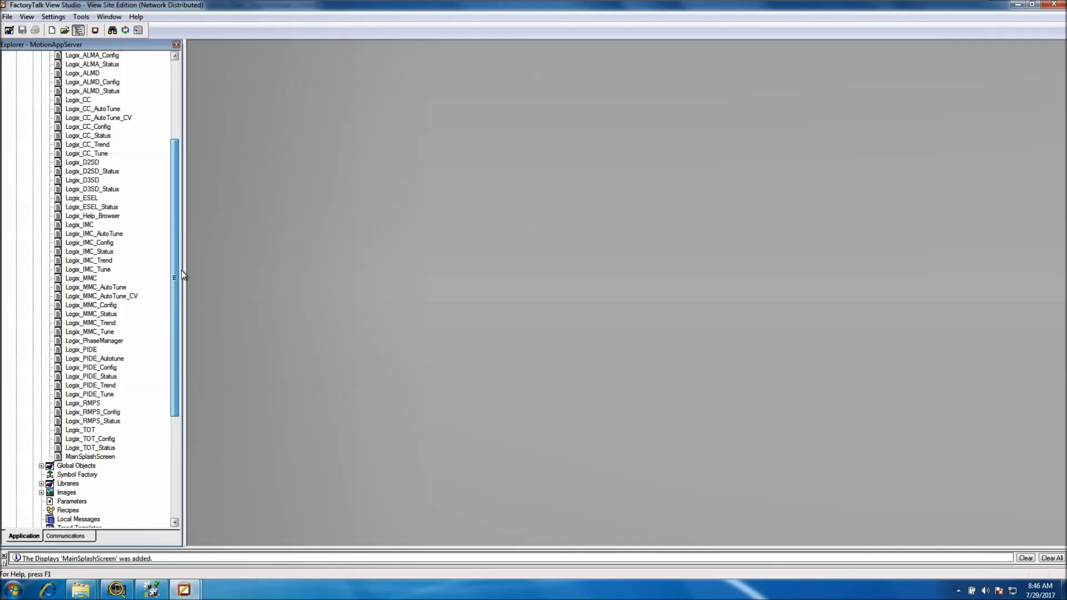
Open the empty Client Keys editor for StateControlled_MotionApp and centre it on screen
{"action": "left_click_drag", "start_coordinate": [181, 272], "coordinate": [216, 374]}
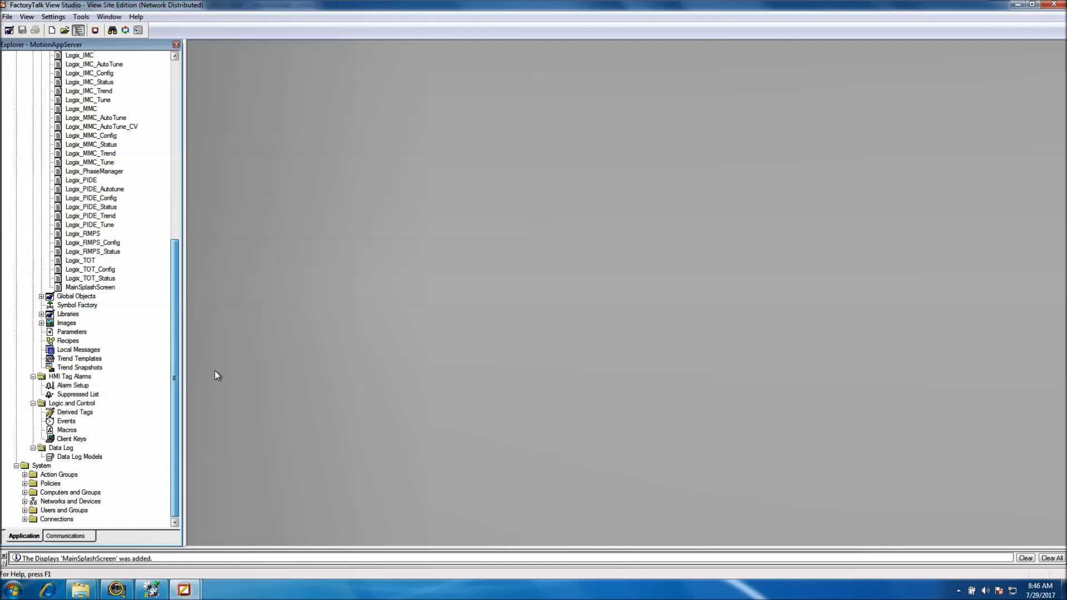
{"action": "left_click", "coordinate": [108, 442]}
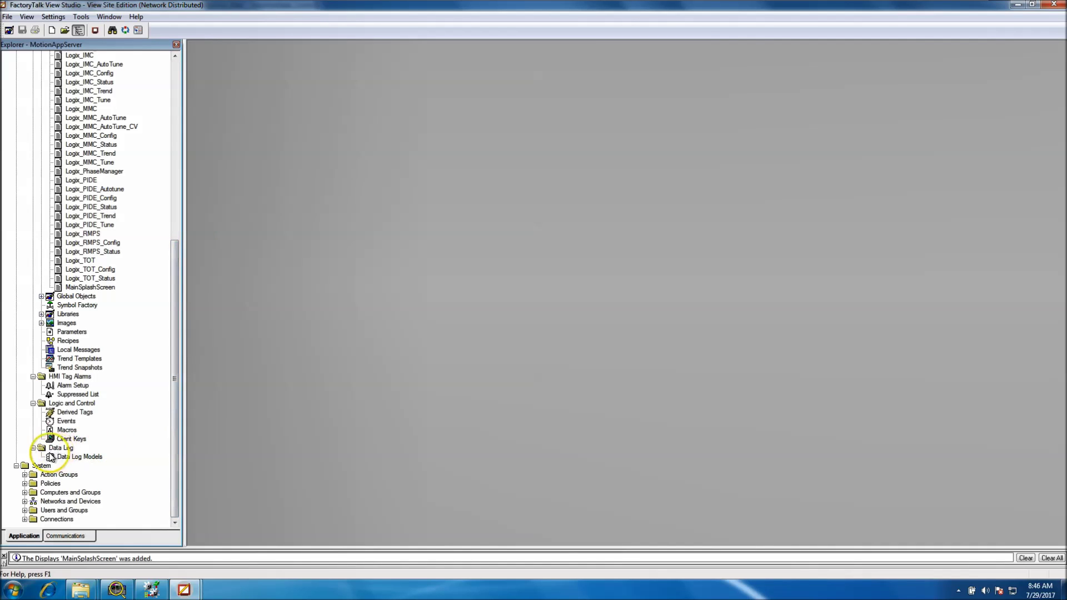
{"action": "double_click", "coordinate": [71, 439]}
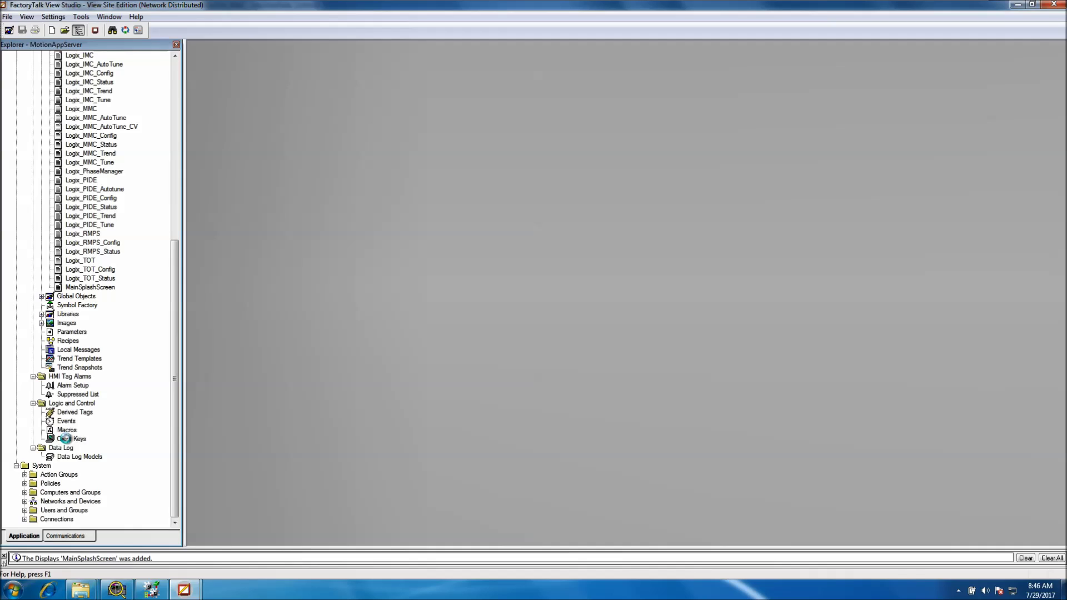
{"action": "left_click_drag", "start_coordinate": [327, 51], "coordinate": [560, 233]}
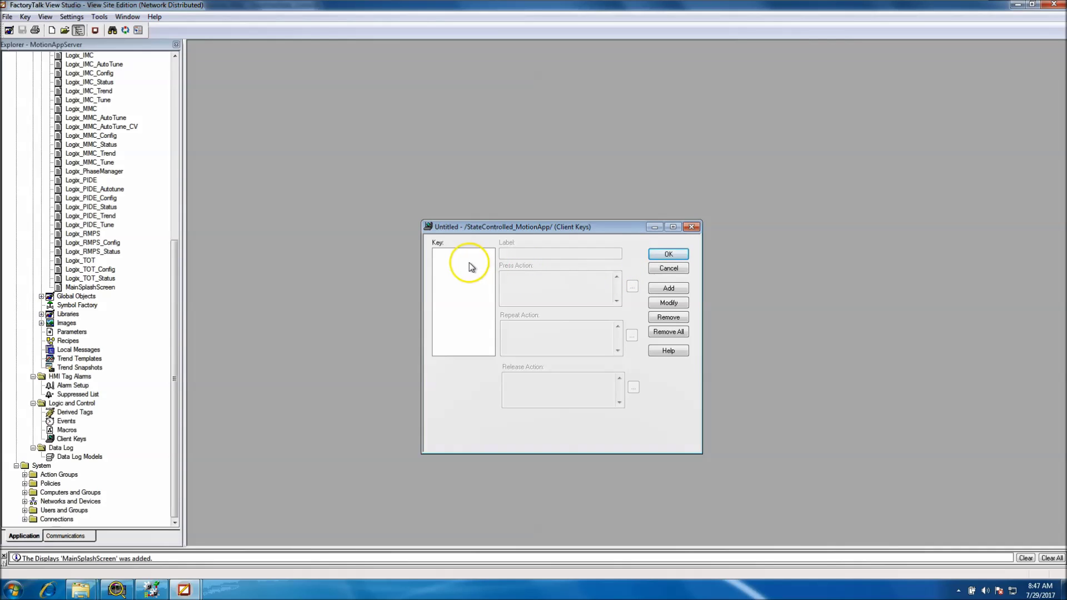
Add a client key Q with the Shift and Control modifiers, then select the new entry
{"action": "left_click", "coordinate": [669, 288]}
{"action": "left_click", "coordinate": [103, 94]}
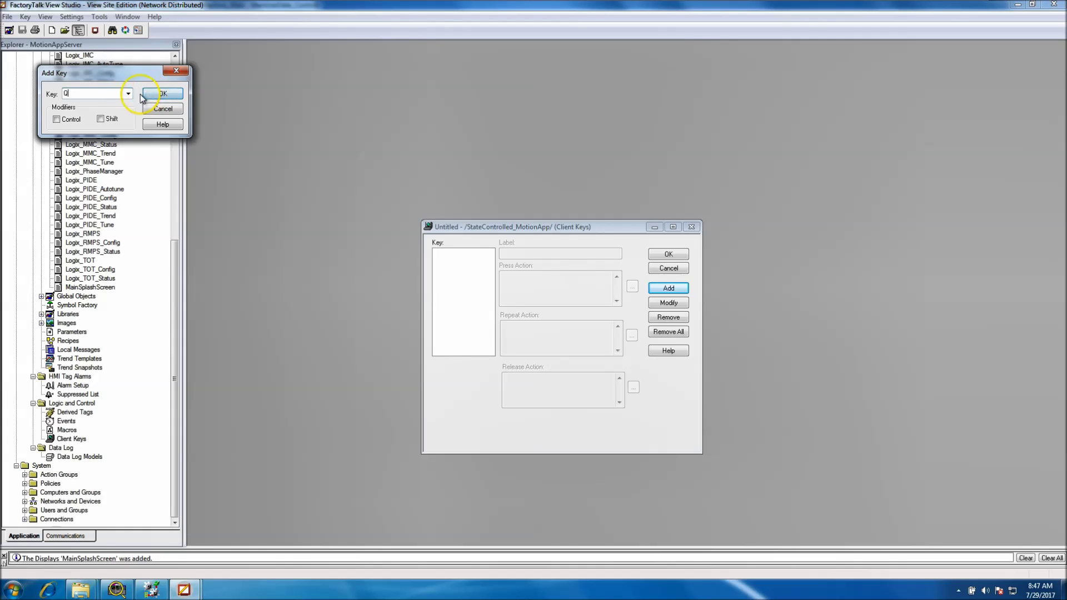
{"action": "left_click", "coordinate": [128, 94]}
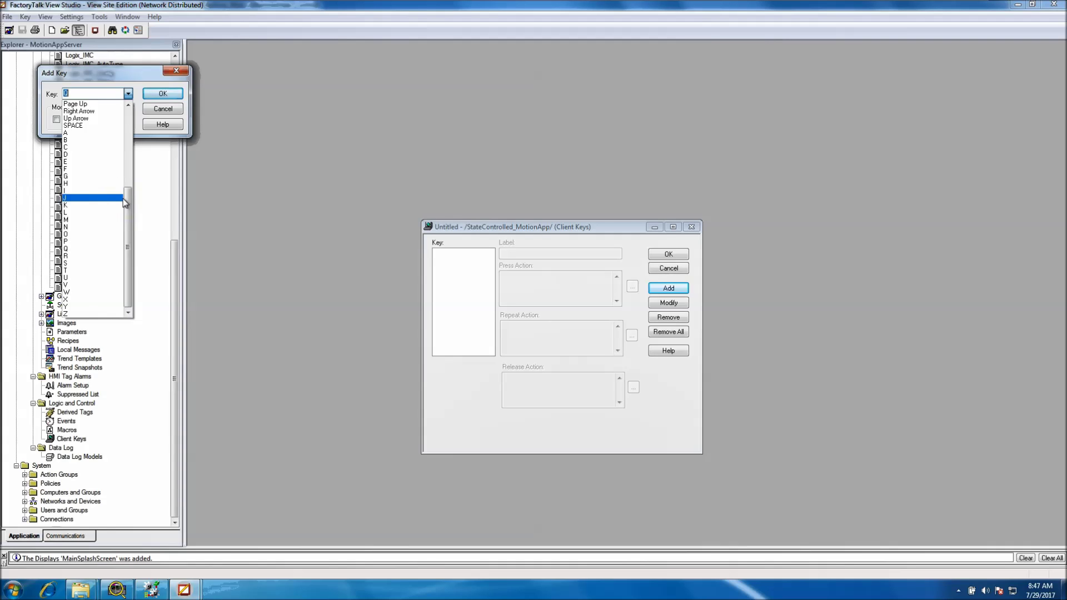
{"action": "left_click", "coordinate": [96, 248]}
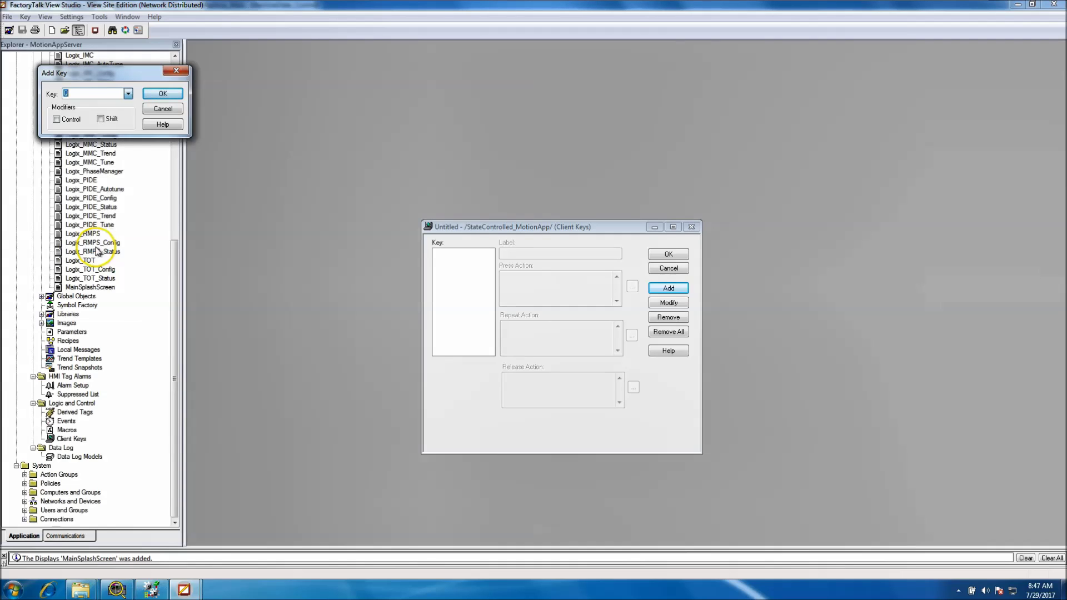
{"action": "left_click", "coordinate": [101, 119]}
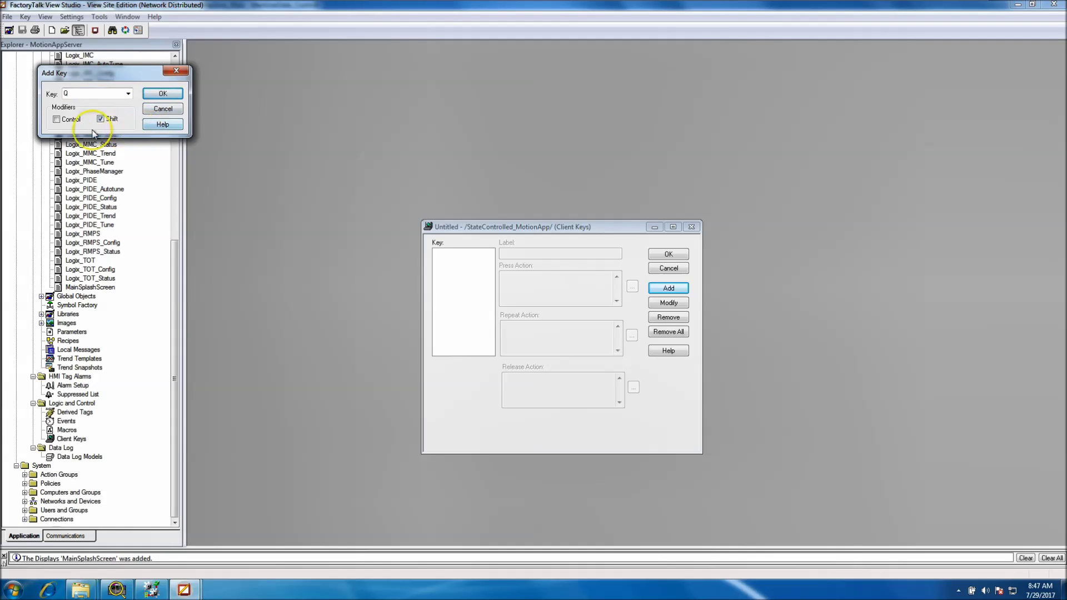
{"action": "left_click", "coordinate": [57, 120]}
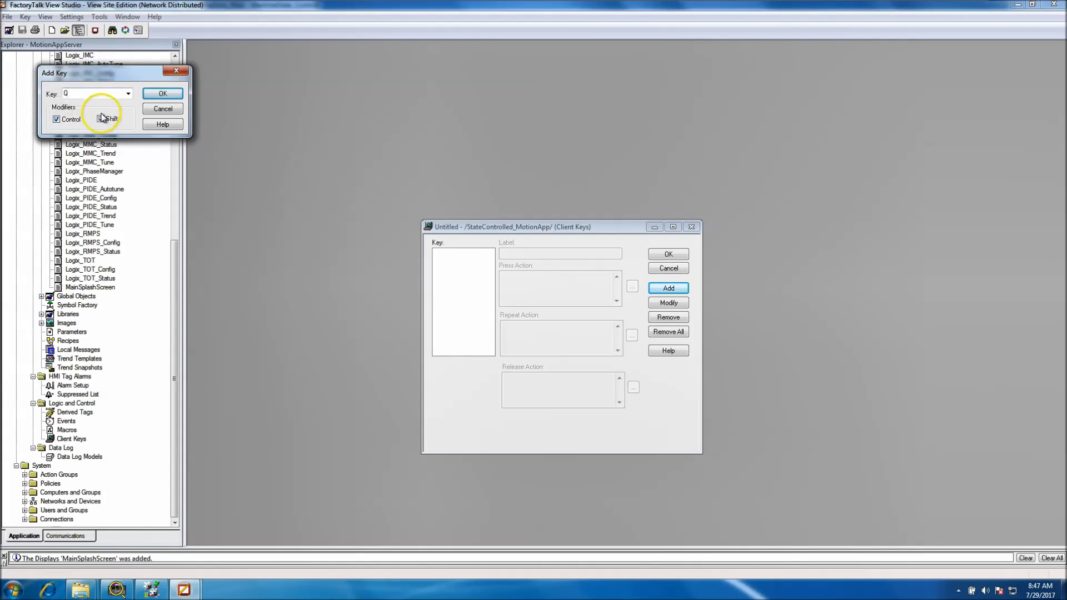
{"action": "left_click", "coordinate": [163, 93]}
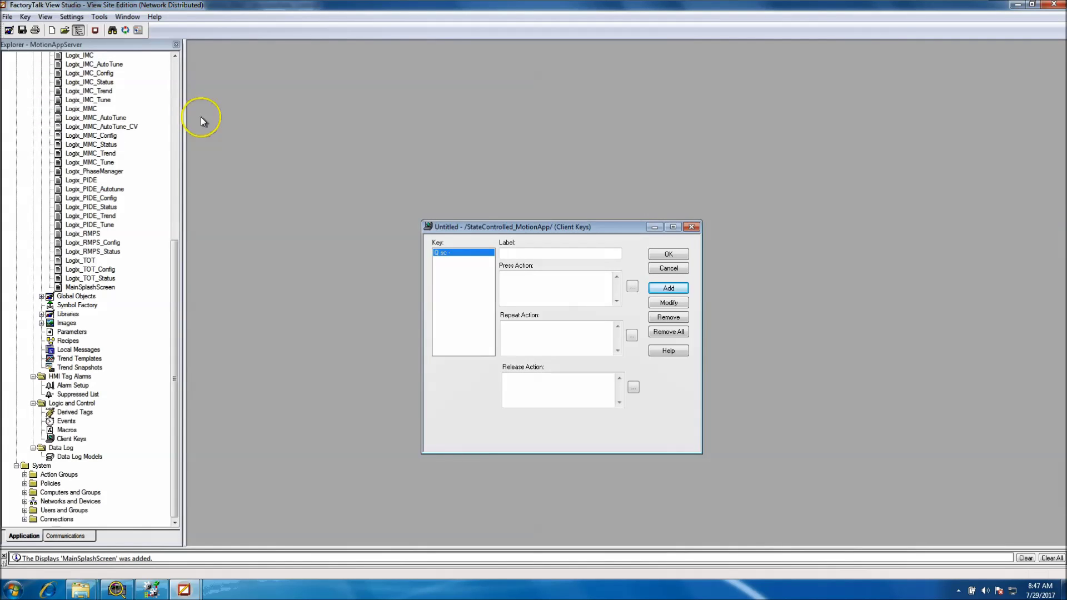
{"action": "left_click", "coordinate": [458, 261]}
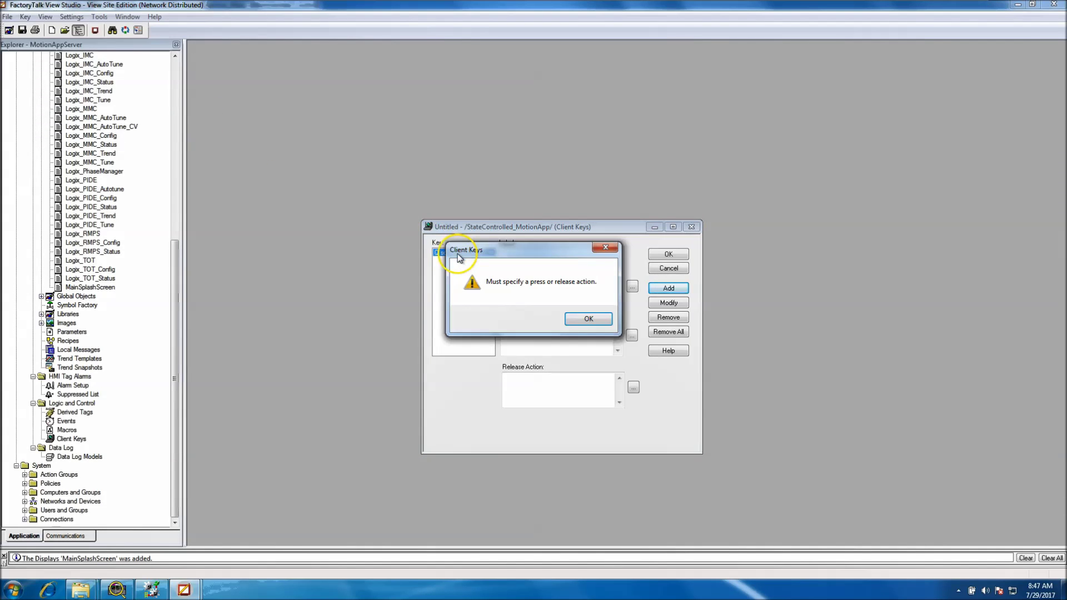
Dismiss the warning and enter 'Close' as the Q key's label
{"action": "left_click", "coordinate": [587, 318]}
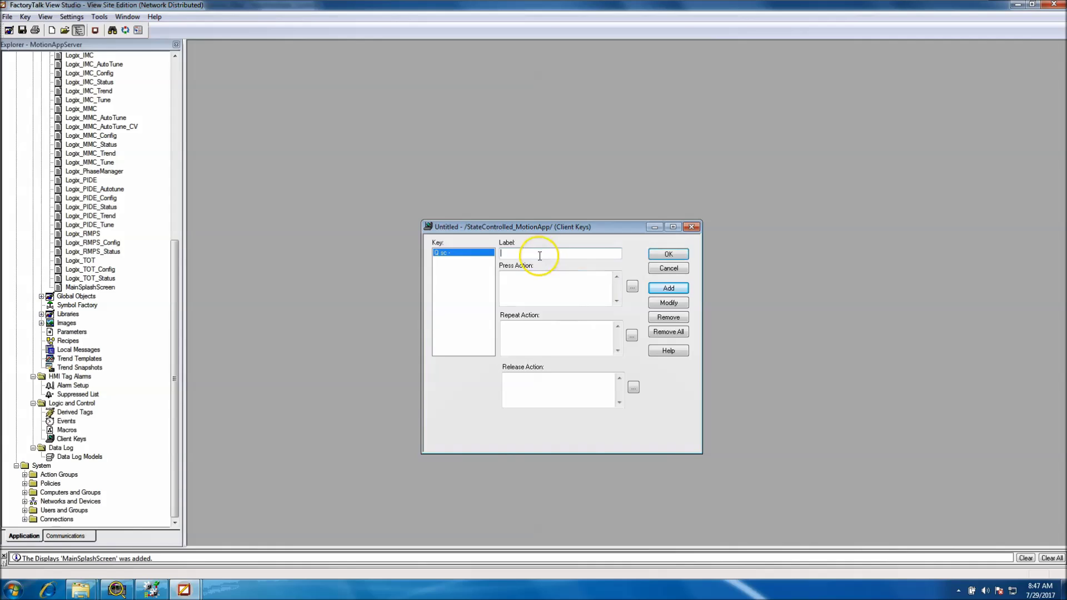
{"action": "type", "text": "CLowse"}
{"action": "key", "text": "BackSpace"}
{"action": "key", "text": "BackSpace"}
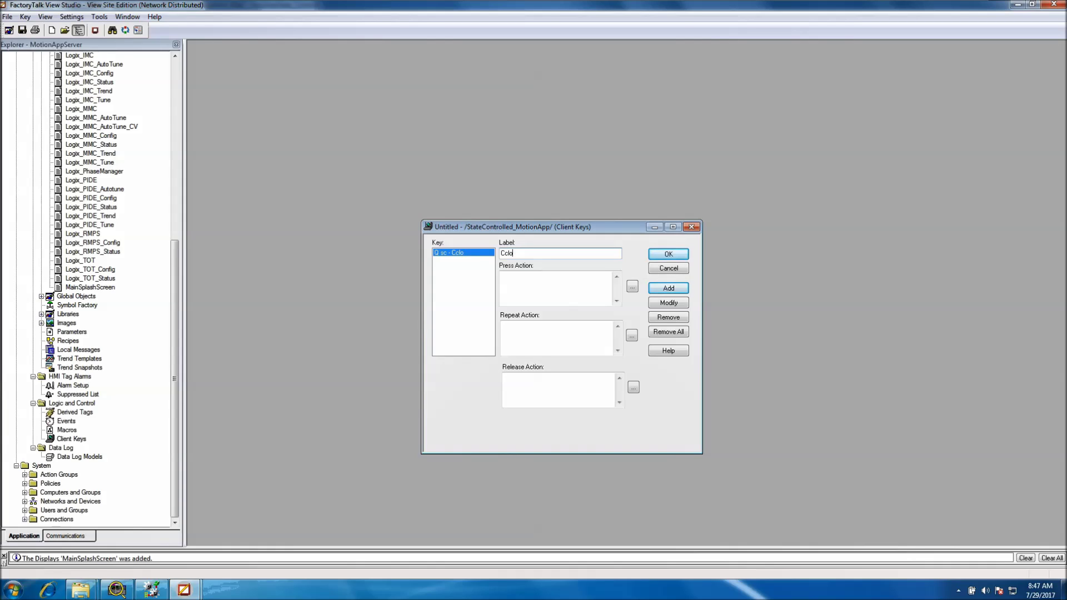
{"action": "type", "text": "ose"}
{"action": "left_click", "coordinate": [431, 286]}
{"action": "left_click", "coordinate": [458, 260]}
{"action": "left_click", "coordinate": [589, 317]}
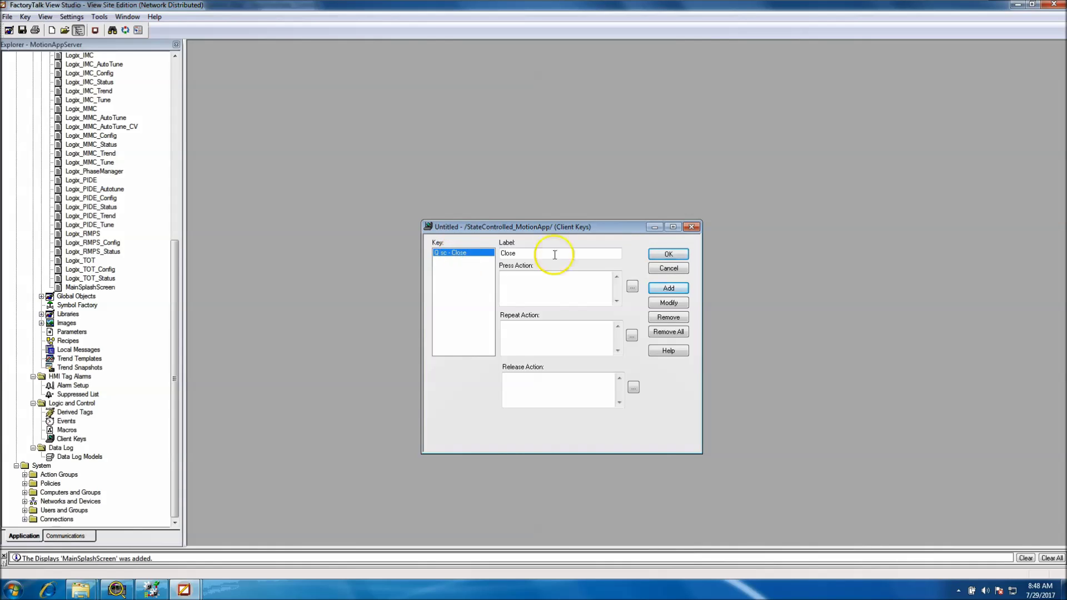
{"action": "left_click", "coordinate": [658, 285]}
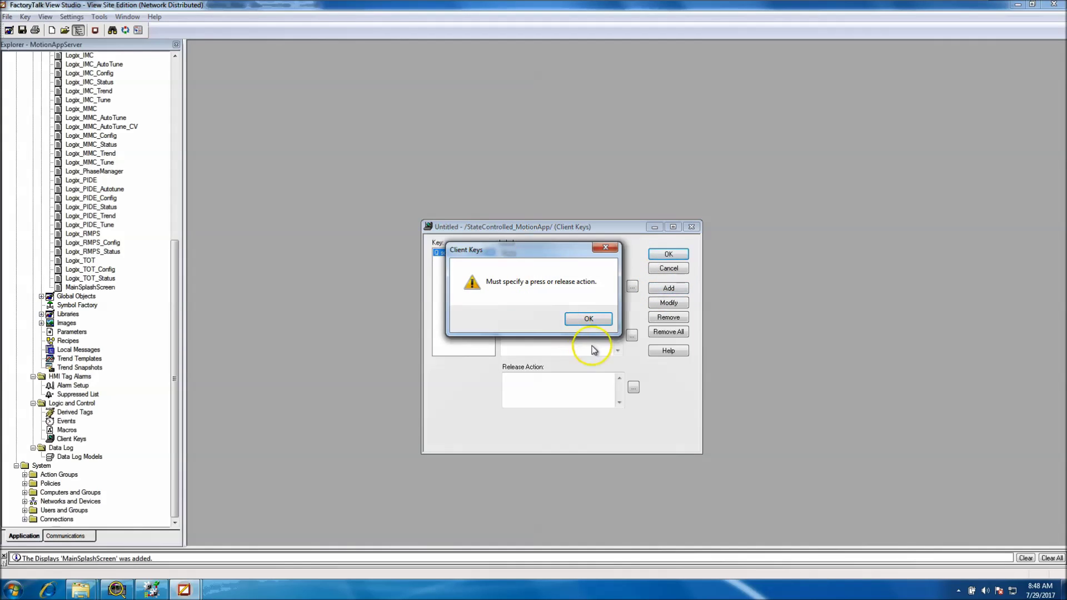
Dismiss the warning and open the Command Wizard for the Close key's Press Action
{"action": "left_click", "coordinate": [569, 318]}
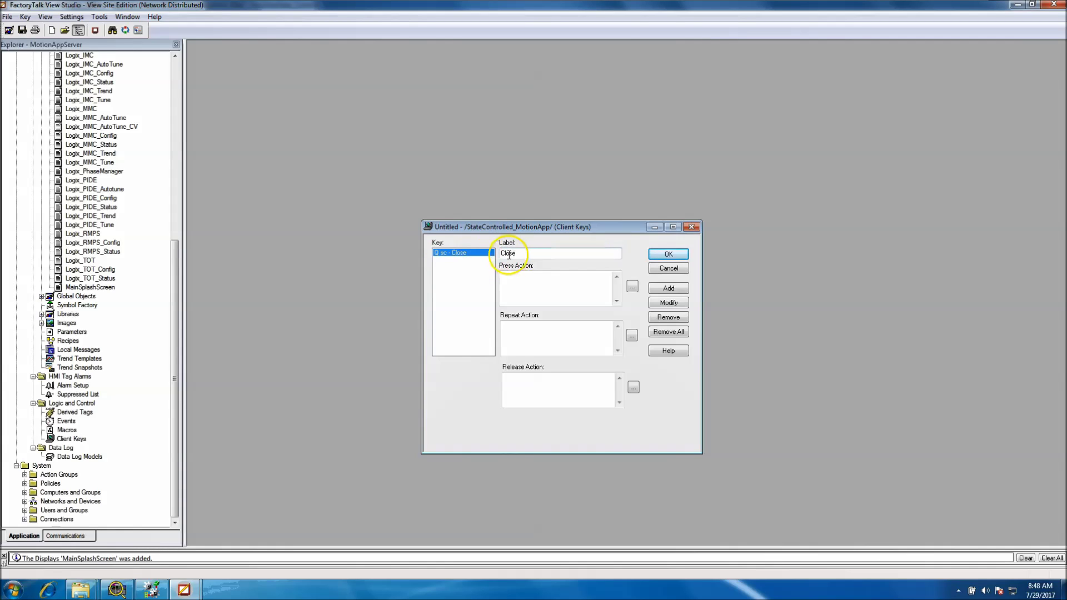
{"action": "left_click_drag", "start_coordinate": [538, 254], "coordinate": [496, 255]}
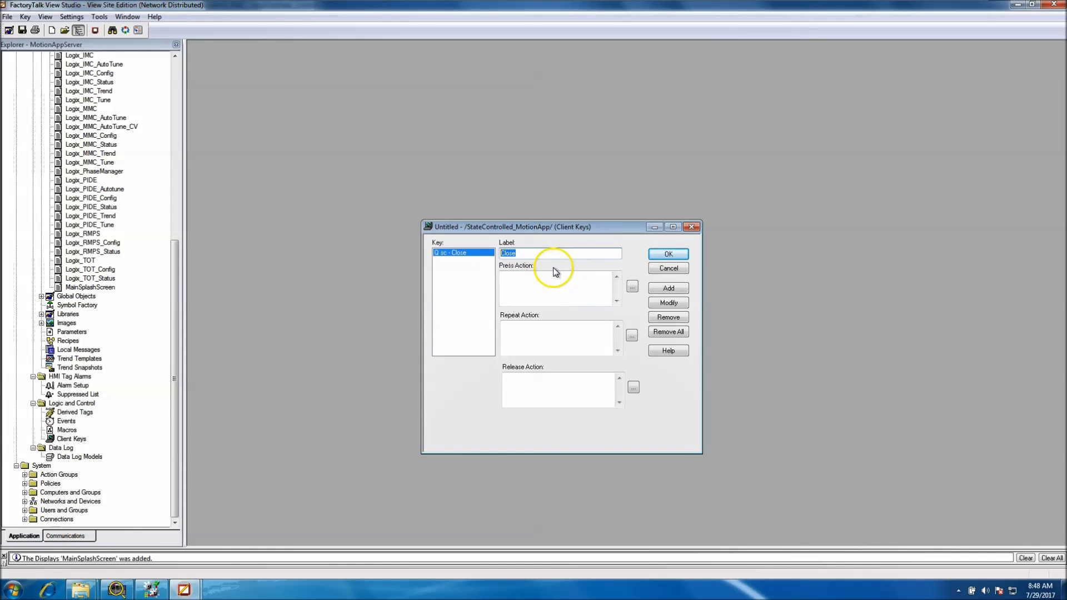
{"action": "left_click", "coordinate": [633, 286]}
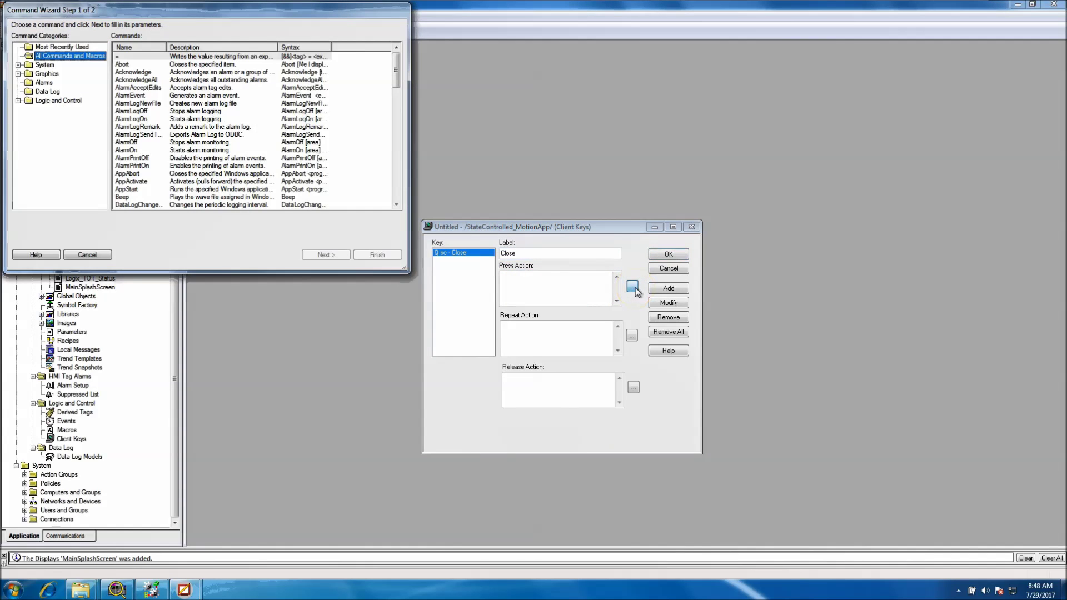
Set the Close key's press action to DisplayClientClose for the current display and accept
{"action": "left_click", "coordinate": [18, 101]}
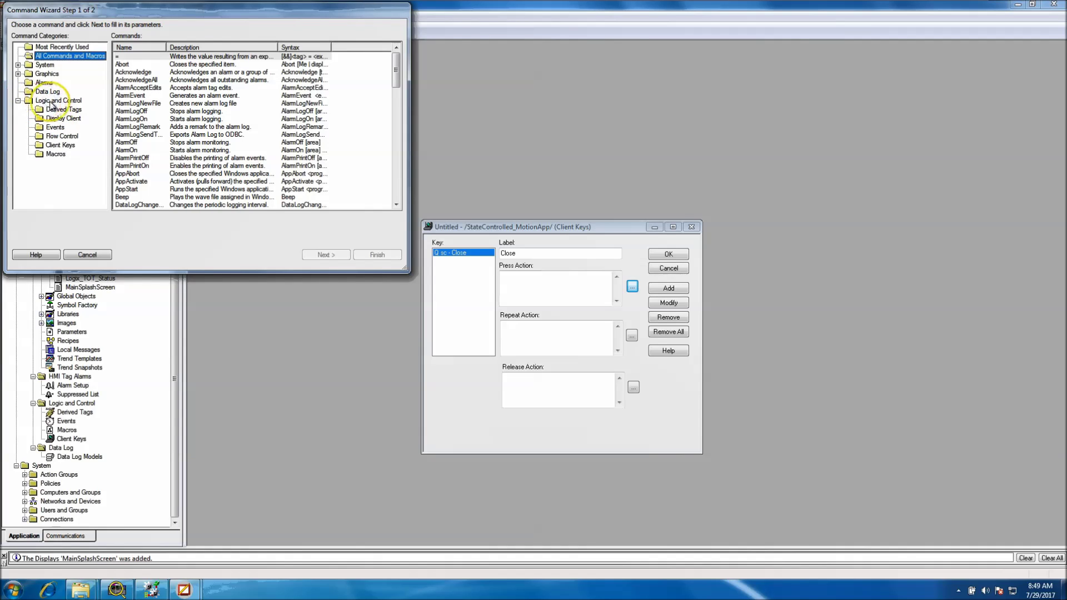
{"action": "left_click", "coordinate": [65, 119]}
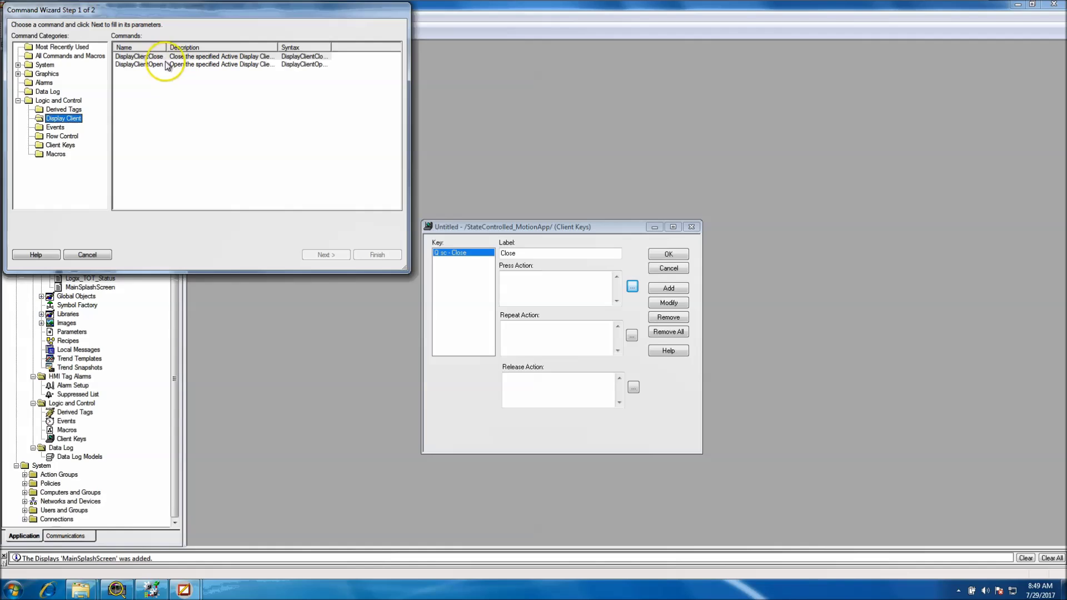
{"action": "left_click", "coordinate": [148, 57]}
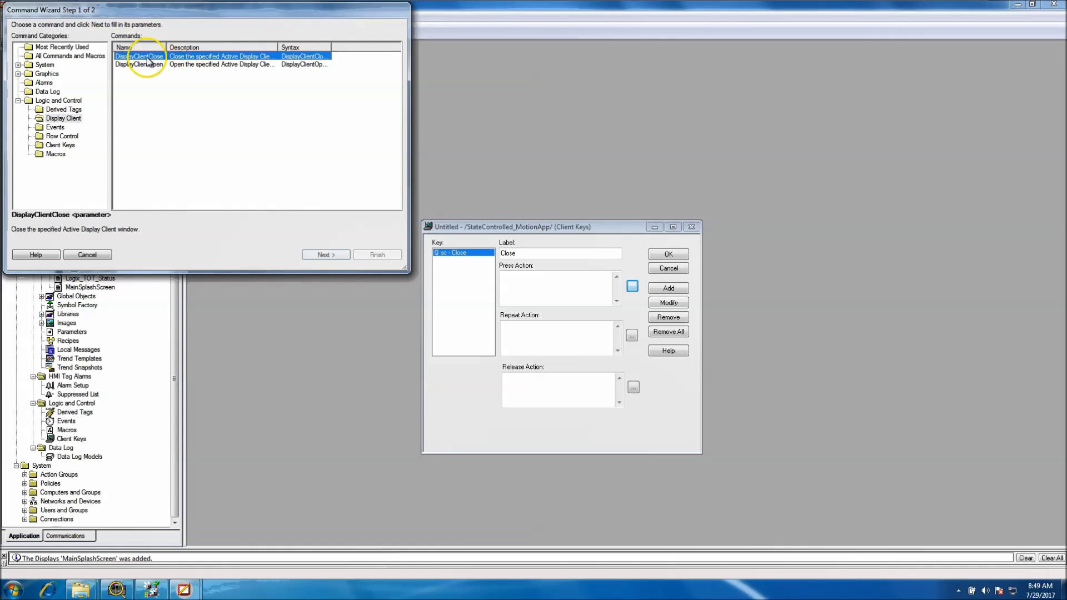
{"action": "left_click", "coordinate": [323, 255]}
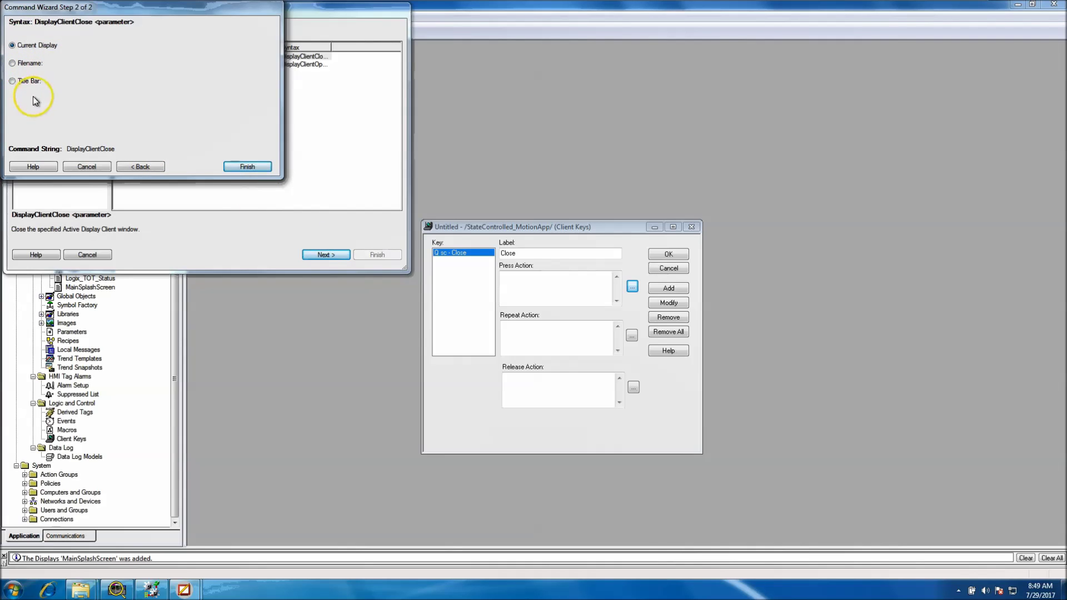
{"action": "left_click", "coordinate": [251, 165]}
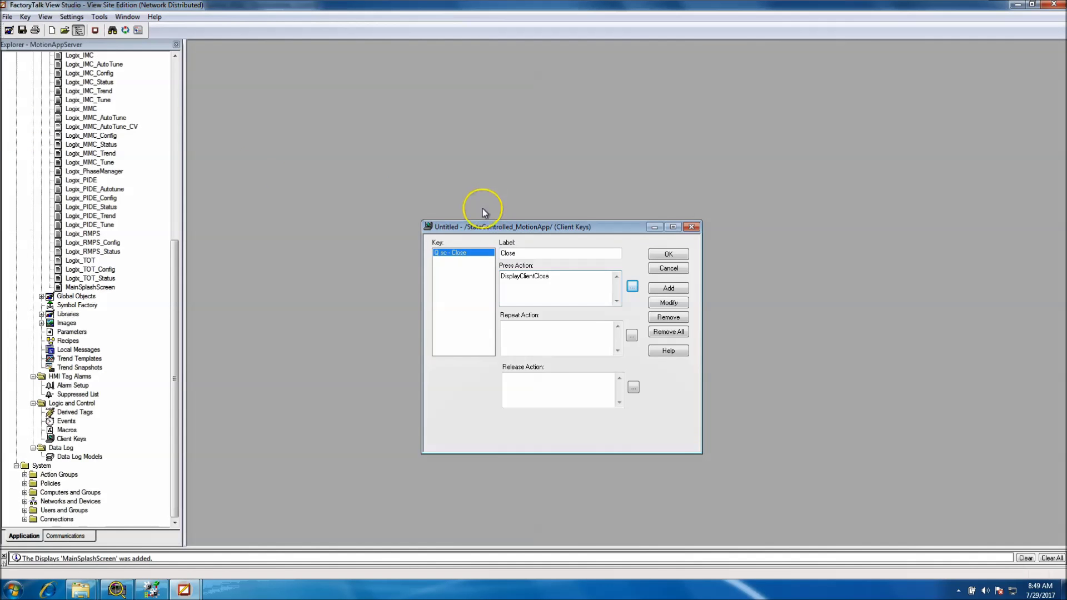
{"action": "left_click", "coordinate": [664, 255]}
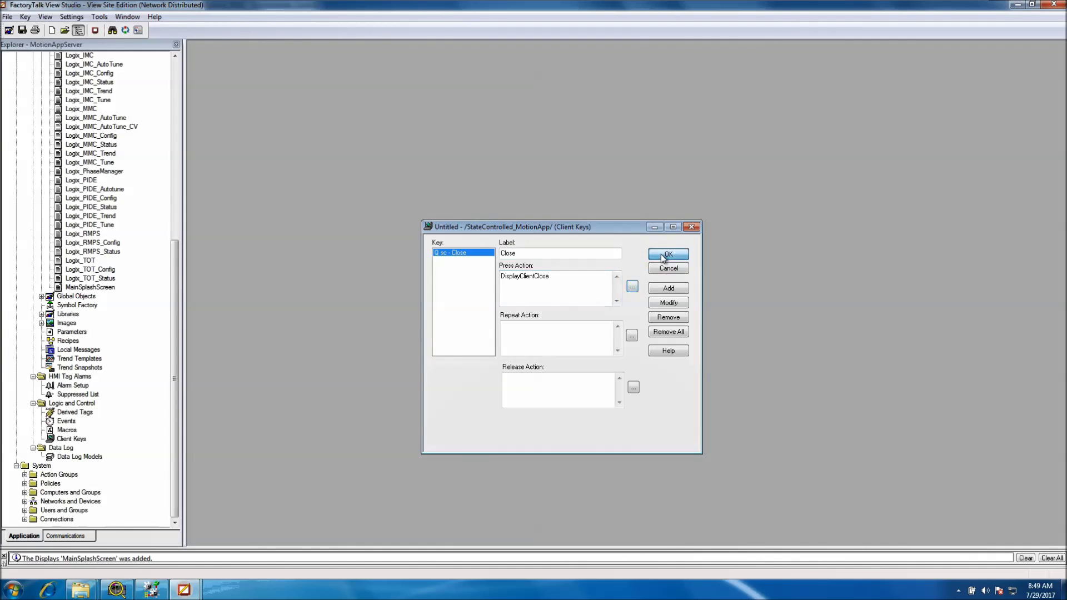
Save the client keys component under the name cliKeys
{"action": "left_click", "coordinate": [489, 320]}
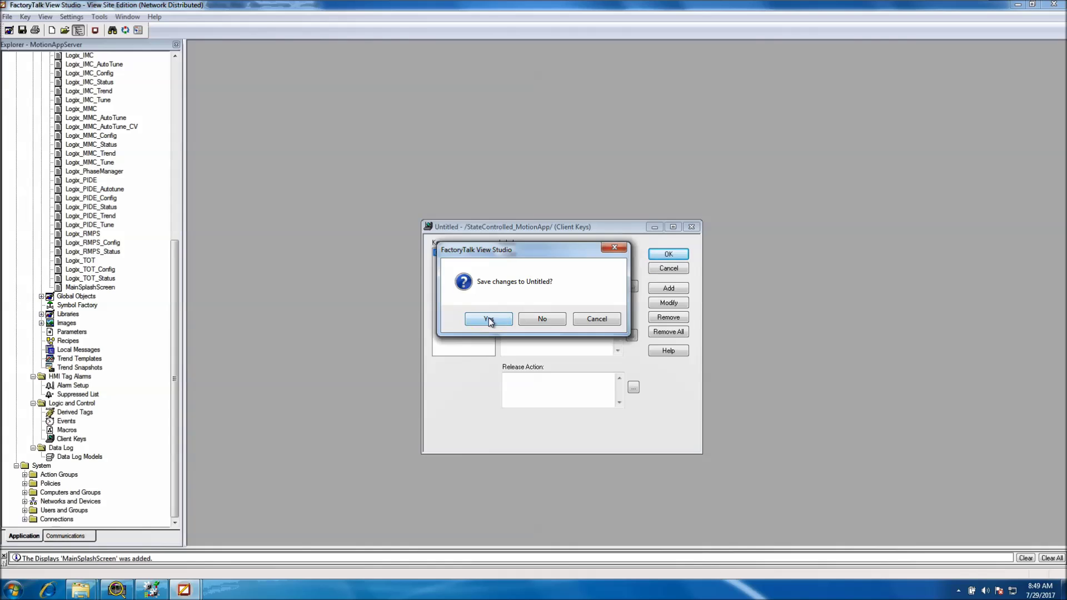
{"action": "left_click_drag", "start_coordinate": [497, 248], "coordinate": [492, 359]}
{"action": "left_click", "coordinate": [489, 395]}
{"action": "left_click", "coordinate": [498, 431]}
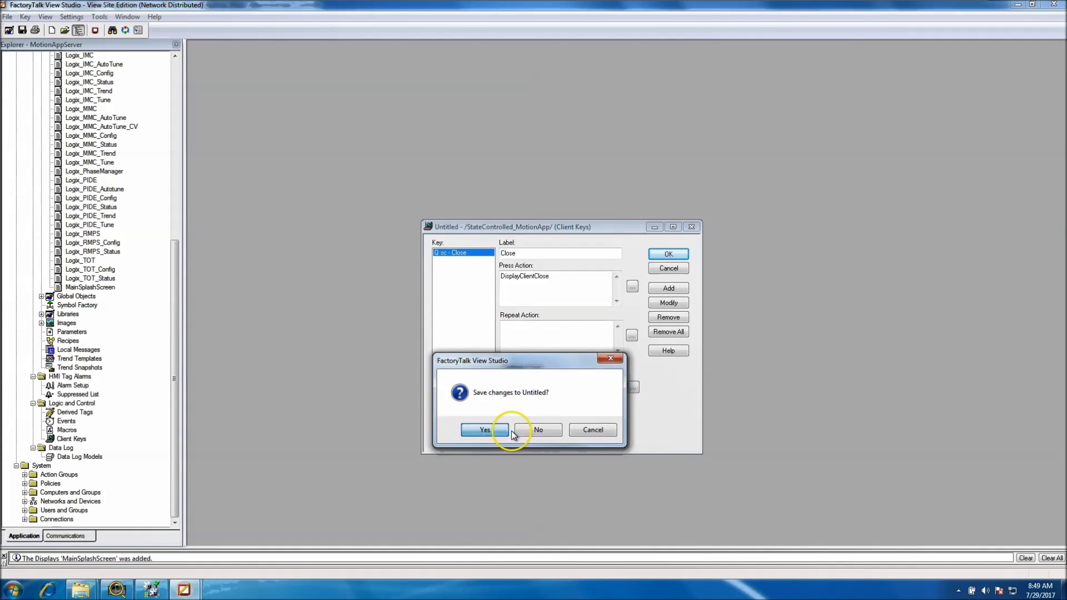
{"action": "left_click_drag", "start_coordinate": [508, 360], "coordinate": [501, 321]}
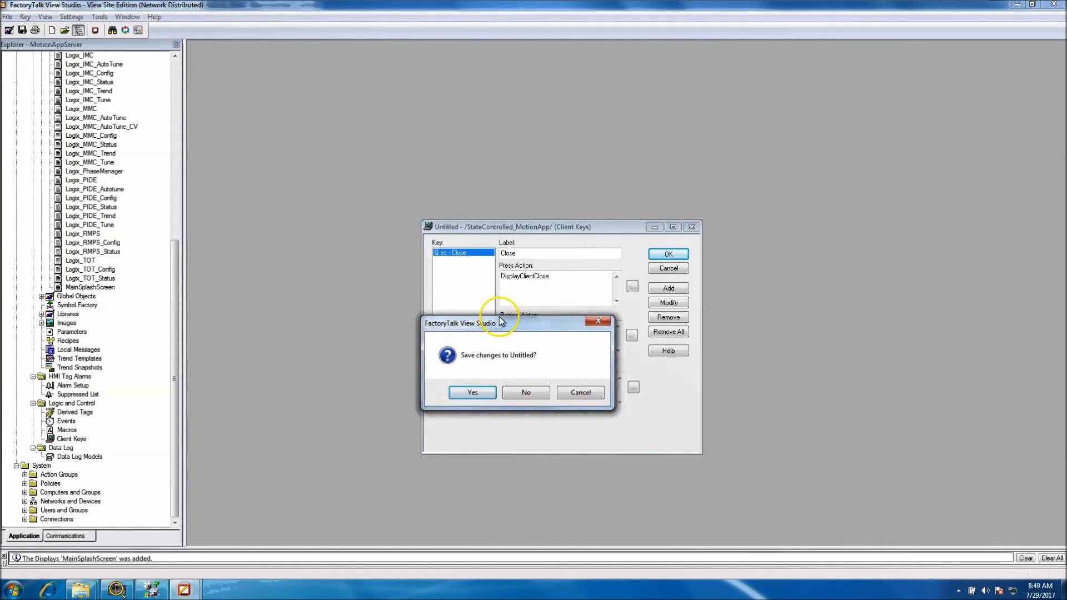
{"action": "left_click", "coordinate": [474, 393]}
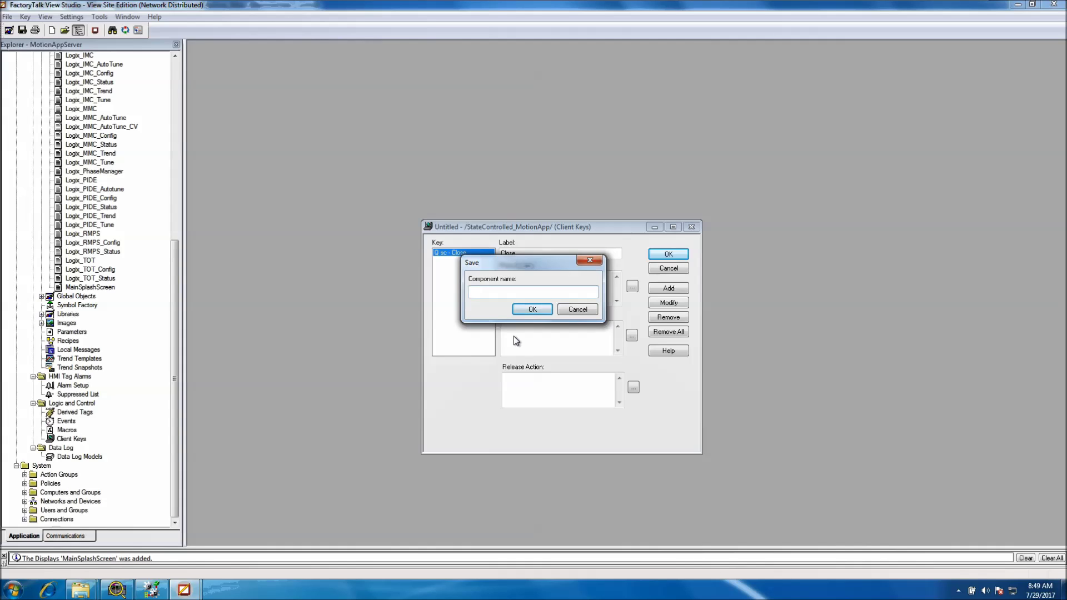
{"action": "type", "text": "cliKeys"}
{"action": "left_click", "coordinate": [531, 310]}
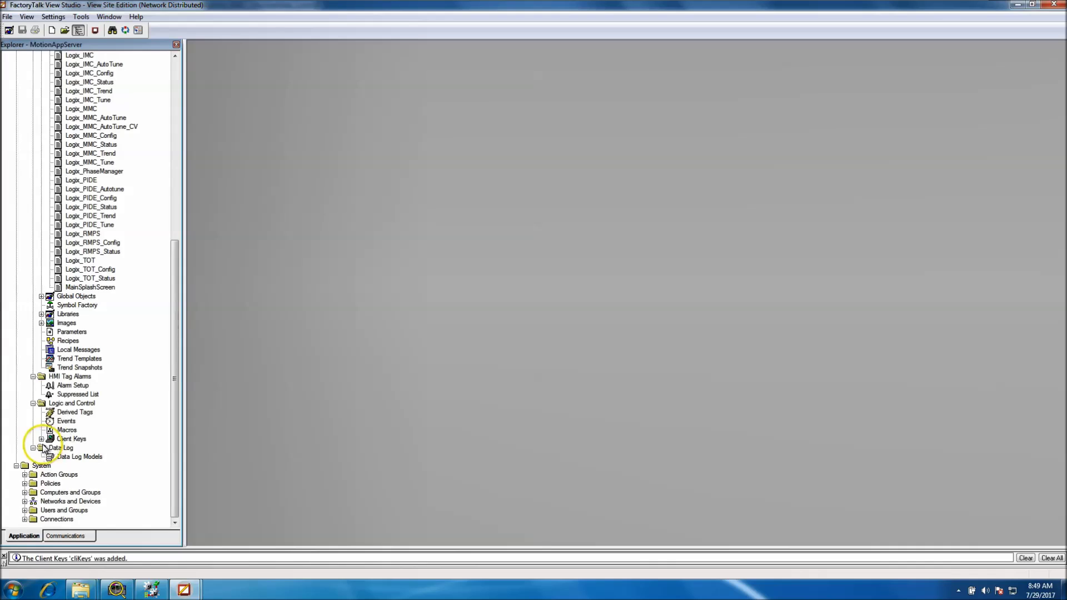
Open cliKeys from the Client Keys group to check it, then close its editor
{"action": "double_click", "coordinate": [71, 439]}
{"action": "double_click", "coordinate": [74, 448]}
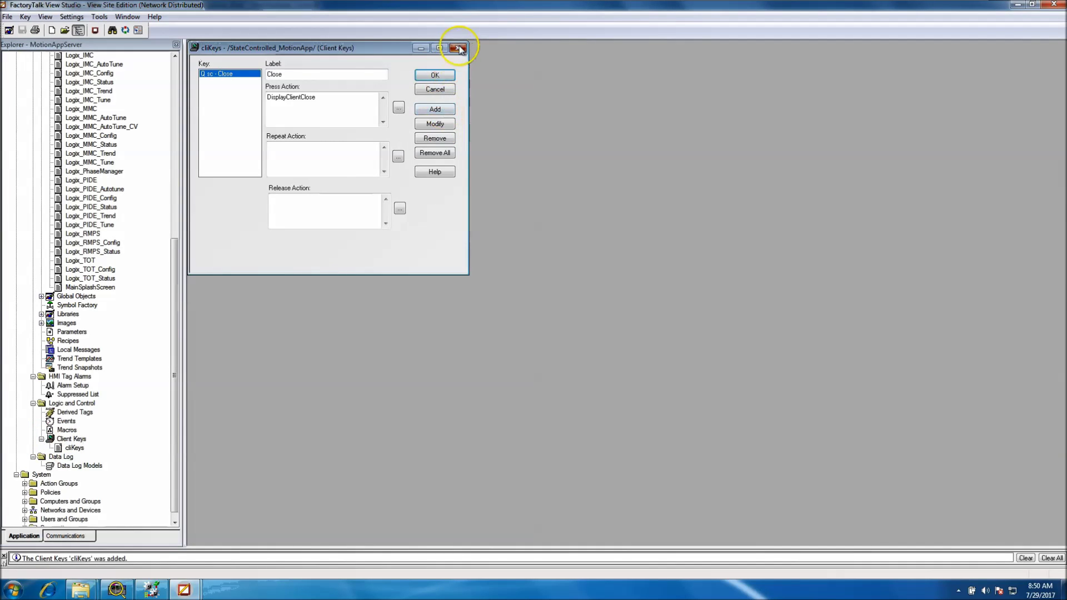
{"action": "left_click", "coordinate": [459, 48]}
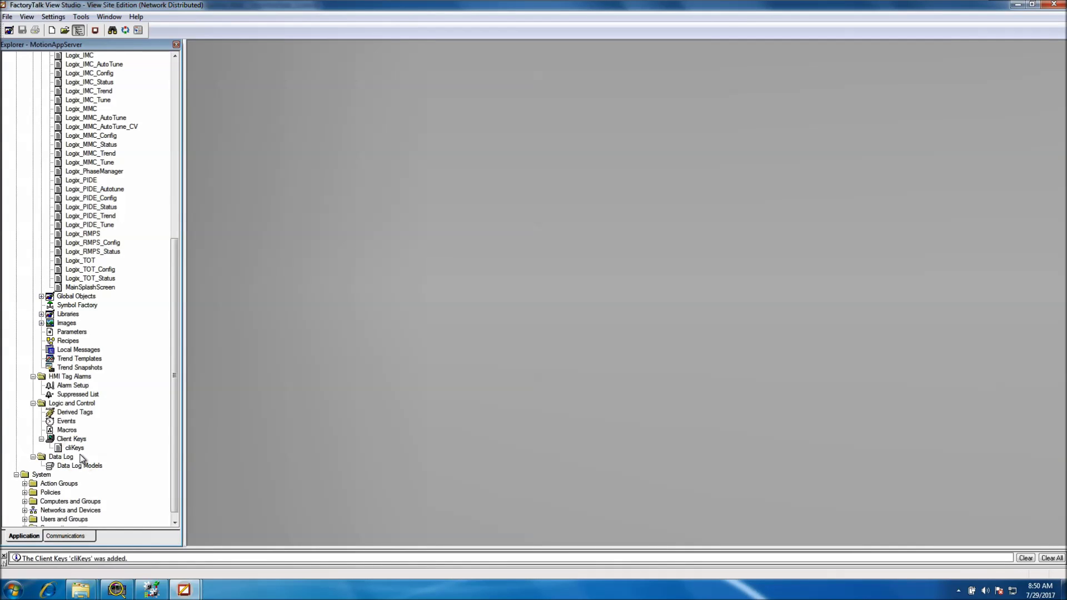
{"action": "double_click", "coordinate": [66, 430]}
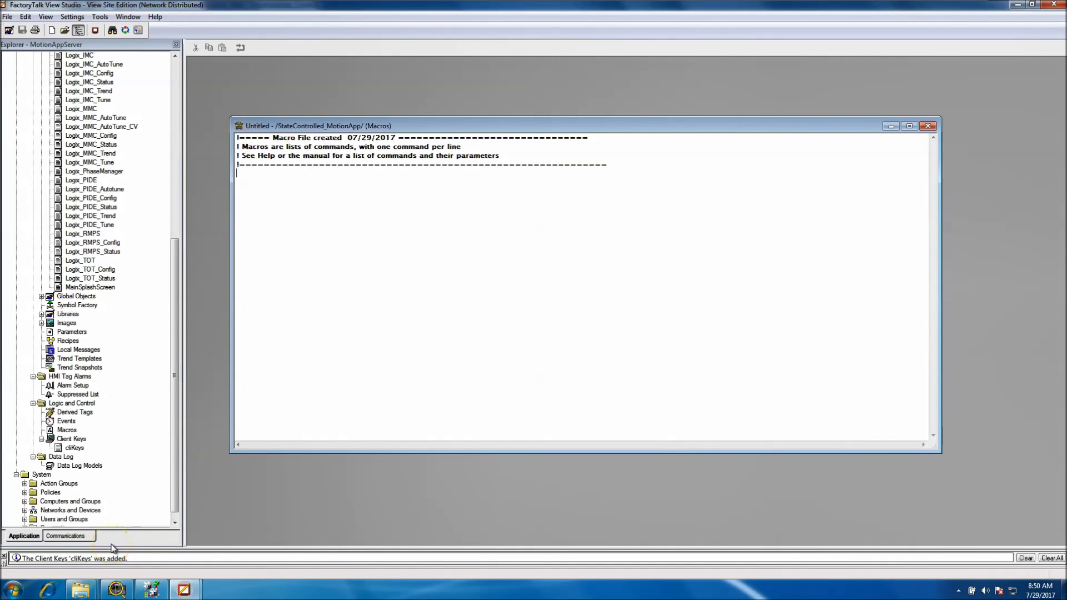
Position the new macro editor and place the caret below its header comment
{"action": "left_click", "coordinate": [395, 370]}
{"action": "left_click_drag", "start_coordinate": [363, 131], "coordinate": [451, 194]}
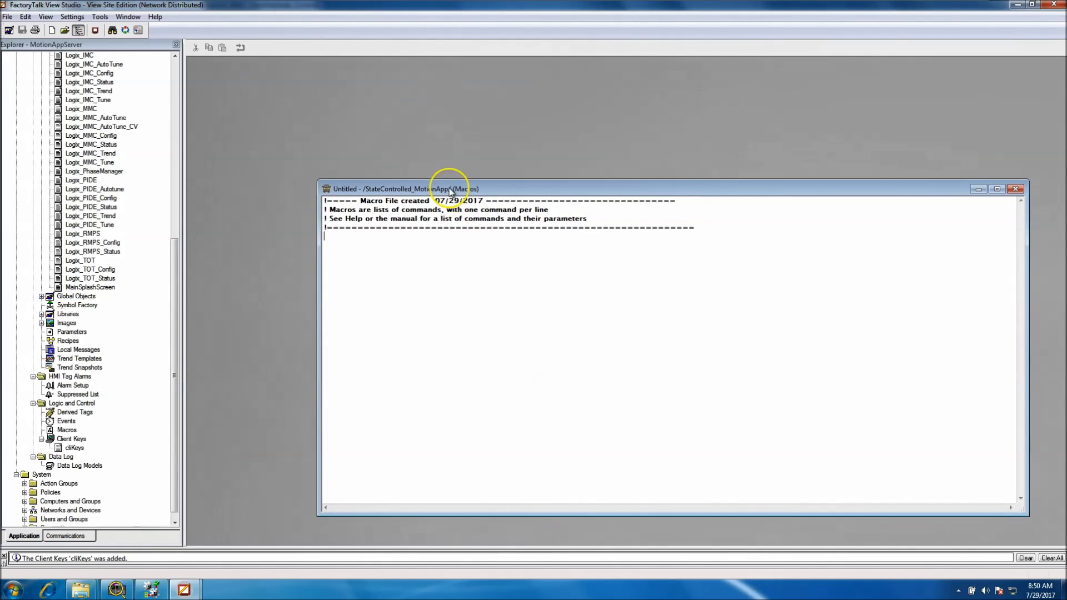
{"action": "left_click_drag", "start_coordinate": [707, 227], "coordinate": [325, 197]}
{"action": "left_click", "coordinate": [336, 238]}
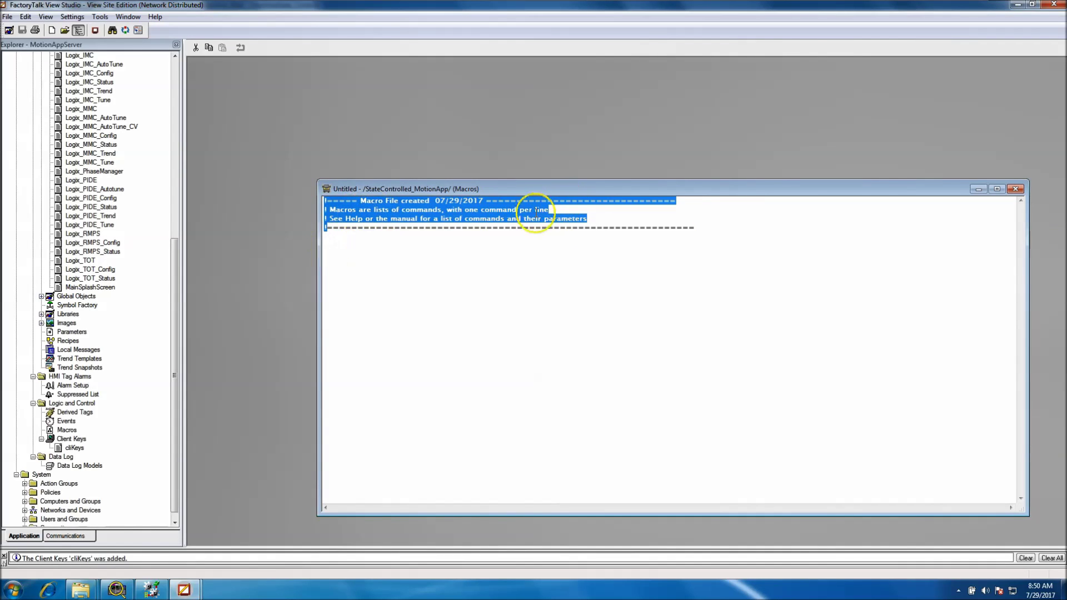
{"action": "left_click", "coordinate": [705, 241]}
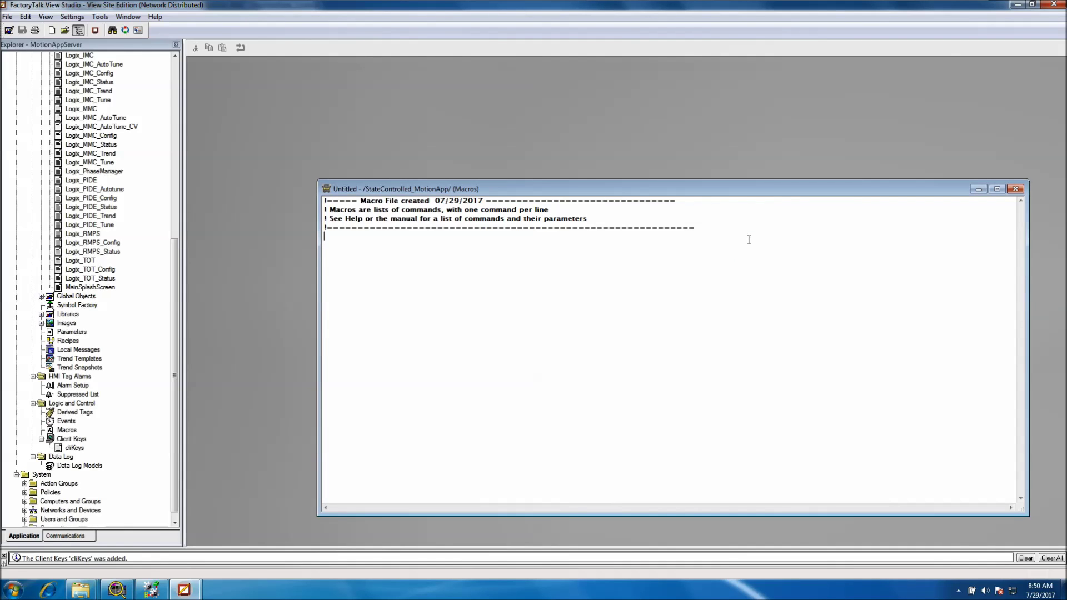
Add the comment line '!Setup Client Keys' below the macro header
{"action": "key", "text": "Return"}
{"action": "key", "text": "Return"}
{"action": "type", "text": "!Setup CLient Keys"}
{"action": "key", "text": "BackSpace"}
{"action": "key", "text": "BackSpace"}
{"action": "key", "text": "BackSpace"}
{"action": "key", "text": "BackSpace"}
{"action": "key", "text": "BackSpace"}
{"action": "key", "text": "BackSpace"}
{"action": "key", "text": "BackSpace"}
{"action": "key", "text": "BackSpace"}
{"action": "key", "text": "BackSpace"}
{"action": "key", "text": "BackSpace"}
{"action": "type", "text": "lei"}
{"action": "key", "text": "Num_Lock"}
{"action": "key", "text": "BackSpace"}
{"action": "key", "text": "BackSpace"}
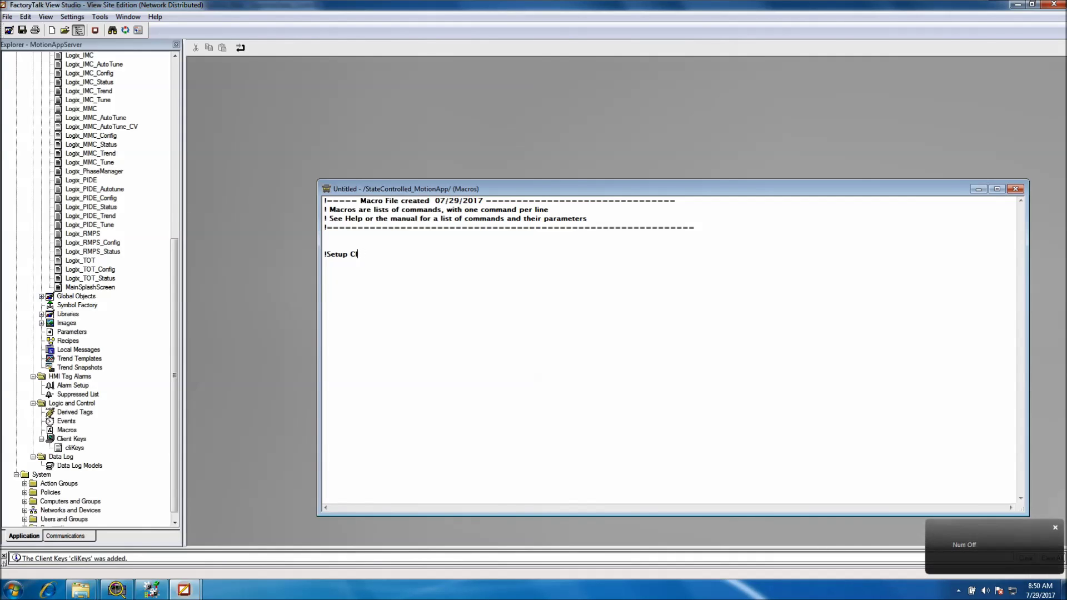
{"action": "type", "text": "ient Keys"}
{"action": "key", "text": "Num_Lock"}
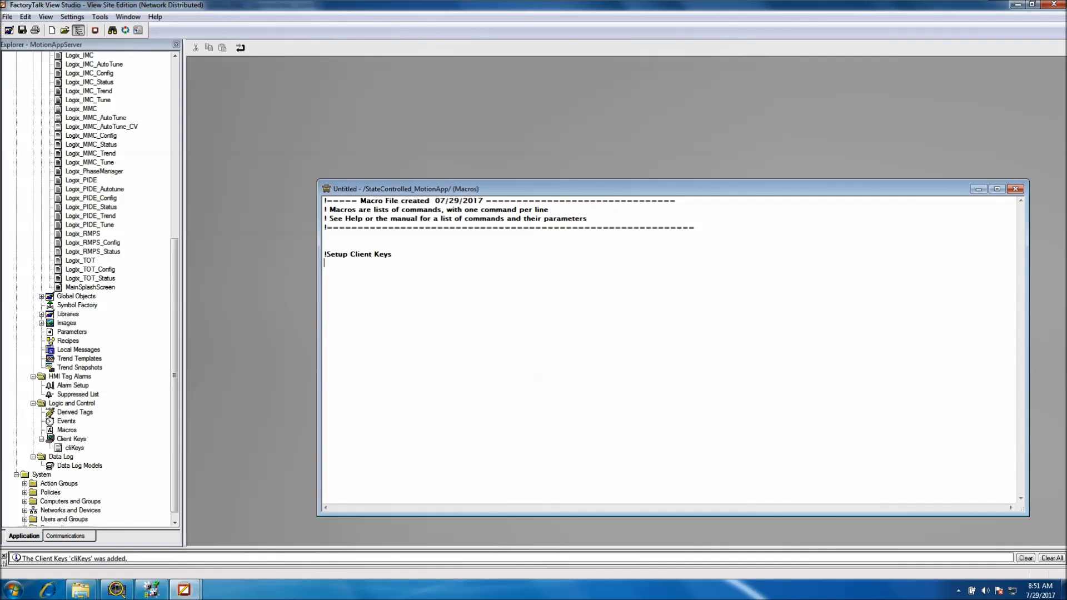
{"action": "left_click_drag", "start_coordinate": [393, 255], "coordinate": [316, 256]}
{"action": "left_click", "coordinate": [330, 262]}
Type the command 'Key cliKeys' beneath the Setup Client Keys comment
{"action": "type", "text": "Key cliKeys;"}
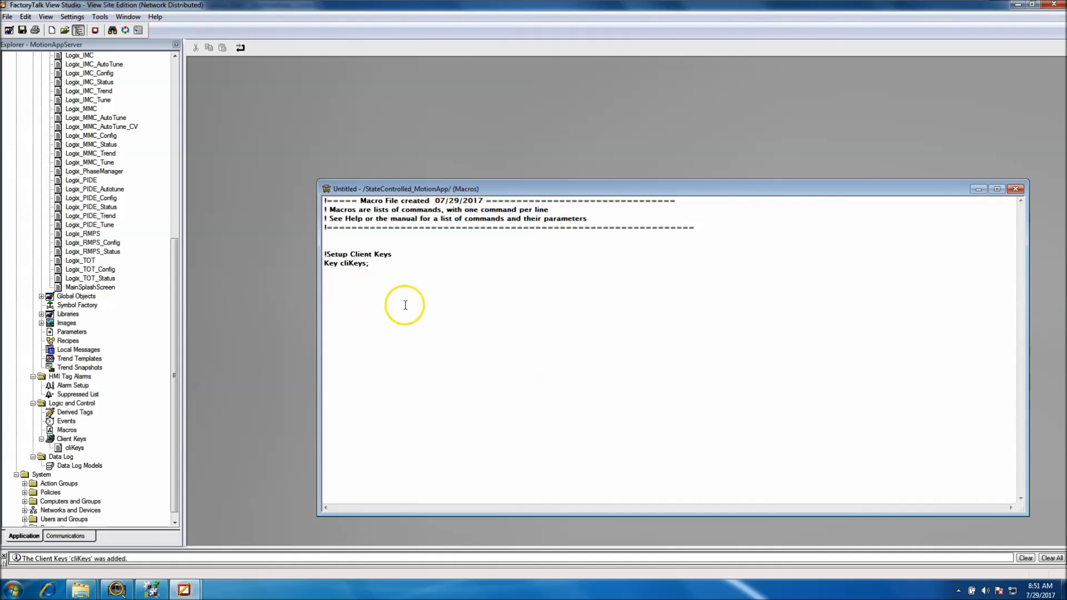
{"action": "key", "text": "Return"}
{"action": "key", "text": "Return"}
{"action": "type", "text": "disp"}
{"action": "key", "text": "BackSpace"}
{"action": "key", "text": "BackSpace"}
{"action": "key", "text": "BackSpace"}
{"action": "key", "text": "BackSpace"}
{"action": "key", "text": "BackSpace"}
Add the comment '!Display Main Screen of Client Start up' and begin a display line
{"action": "type", "text": "!Display Man"}
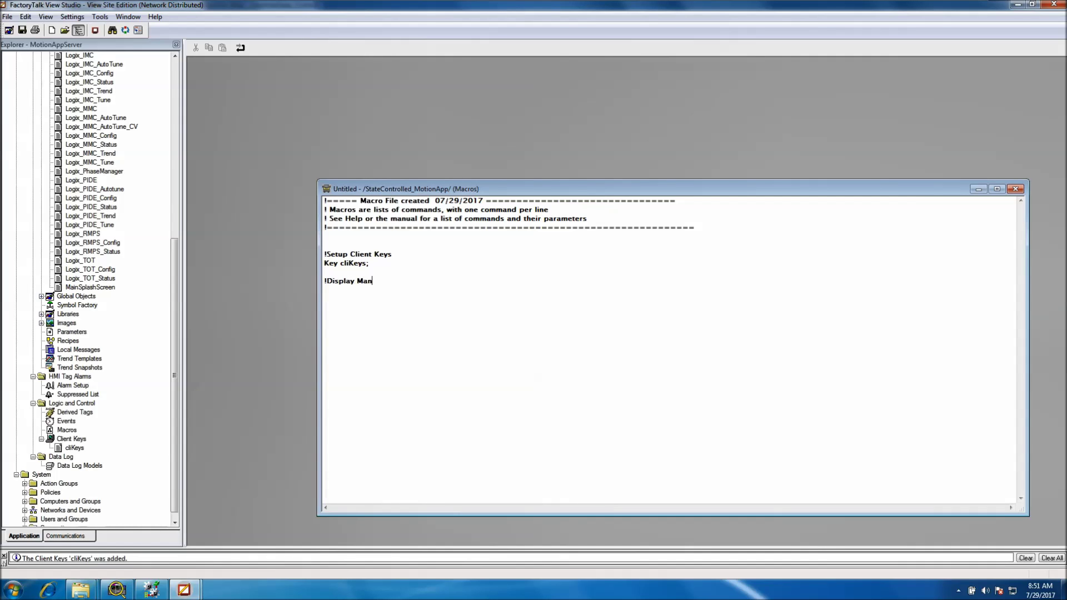
{"action": "type", "text": "in Screen of startup"}
{"action": "key", "text": "BackSpace"}
{"action": "key", "text": "BackSpace"}
{"action": "key", "text": "BackSpace"}
{"action": "key", "text": "BackSpace"}
{"action": "key", "text": "BackSpace"}
{"action": "key", "text": "BackSpace"}
{"action": "key", "text": "BackSpace"}
{"action": "type", "text": "Client "}
{"action": "type", "text": "Start "}
{"action": "type", "text": "up"}
{"action": "type", "text": "diplay"}
{"action": "key", "text": "BackSpace"}
{"action": "key", "text": "BackSpace"}
{"action": "key", "text": "BackSpace"}
{"action": "key", "text": "BackSpace"}
{"action": "type", "text": "splay"}
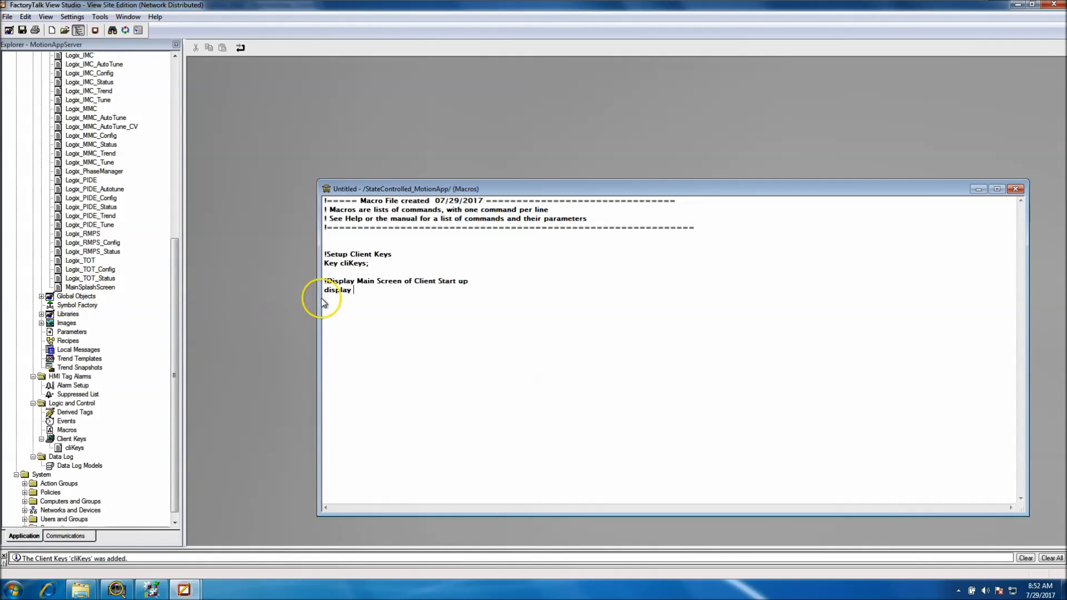
Complete 'display MainSplashScreen;' and add a '!Display Client Header' comment line
{"action": "type", "text": "MainSpla"}
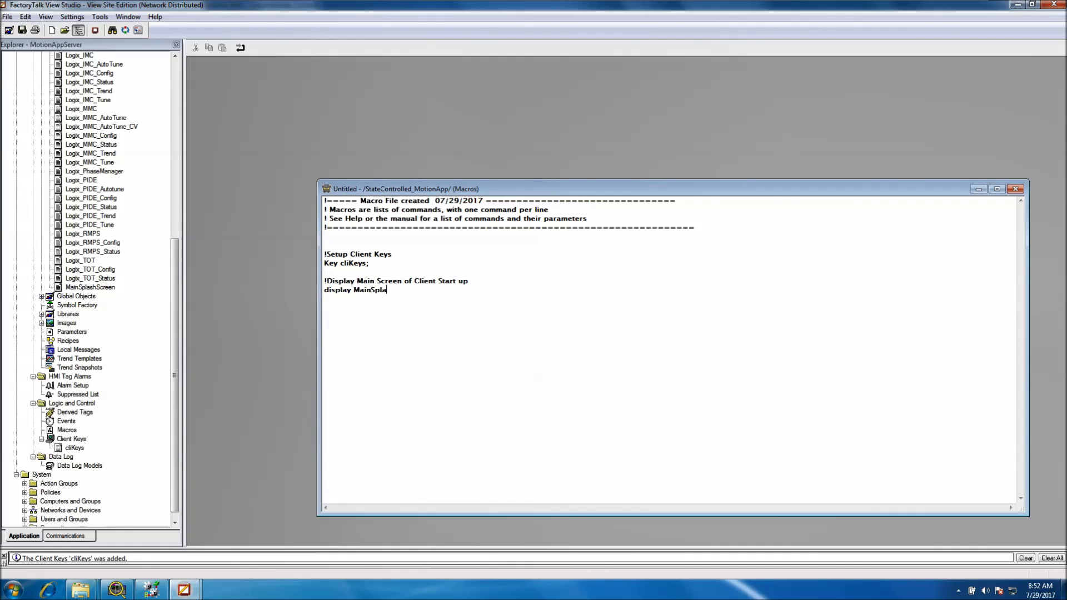
{"action": "type", "text": "shScreen"}
{"action": "key", "text": "Return"}
{"action": "type", "text": "!"}
{"action": "type", "text": "Di"}
{"action": "type", "text": "islay "}
{"action": "type", "text": "Clien"}
{"action": "type", "text": "t Heade"}
{"action": "type", "text": "r"}
Type the command 'display zHeader;' under the client header comment
{"action": "type", "text": "di"}
{"action": "key", "text": "BackSpace"}
{"action": "key", "text": "BackSpace"}
{"action": "type", "text": "diplay"}
{"action": "key", "text": "BackSpace"}
{"action": "key", "text": "BackSpace"}
{"action": "key", "text": "BackSpace"}
{"action": "key", "text": "BackSpace"}
{"action": "type", "text": "splay"}
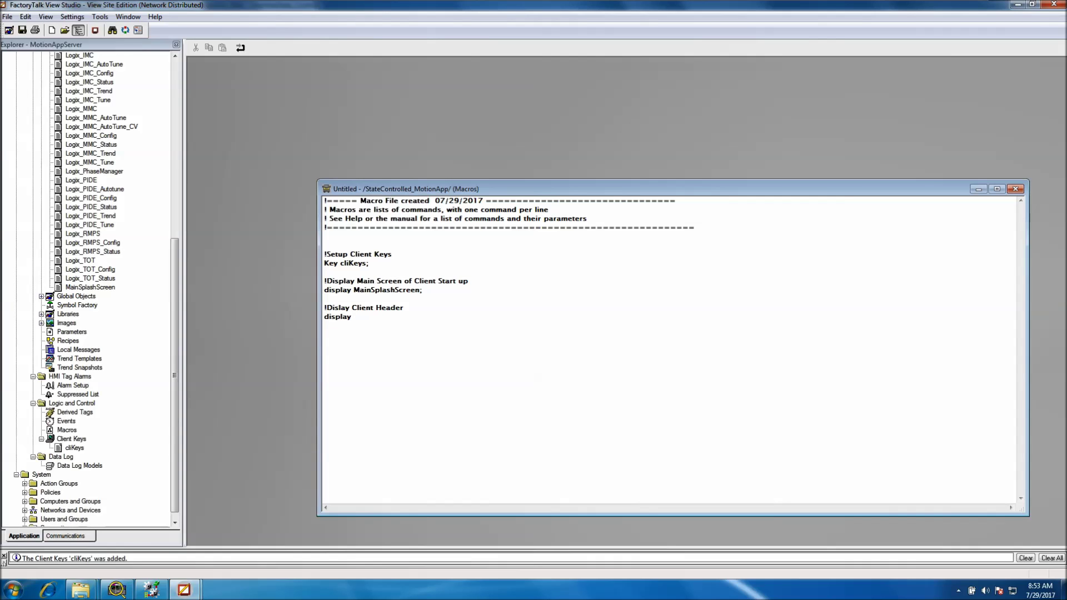
{"action": "type", "text": "zHeader;"}
Insert a 'pause 1;' line after each of the two display commands
{"action": "left_click", "coordinate": [431, 292]}
{"action": "key", "text": "Return"}
{"action": "key", "text": "Return"}
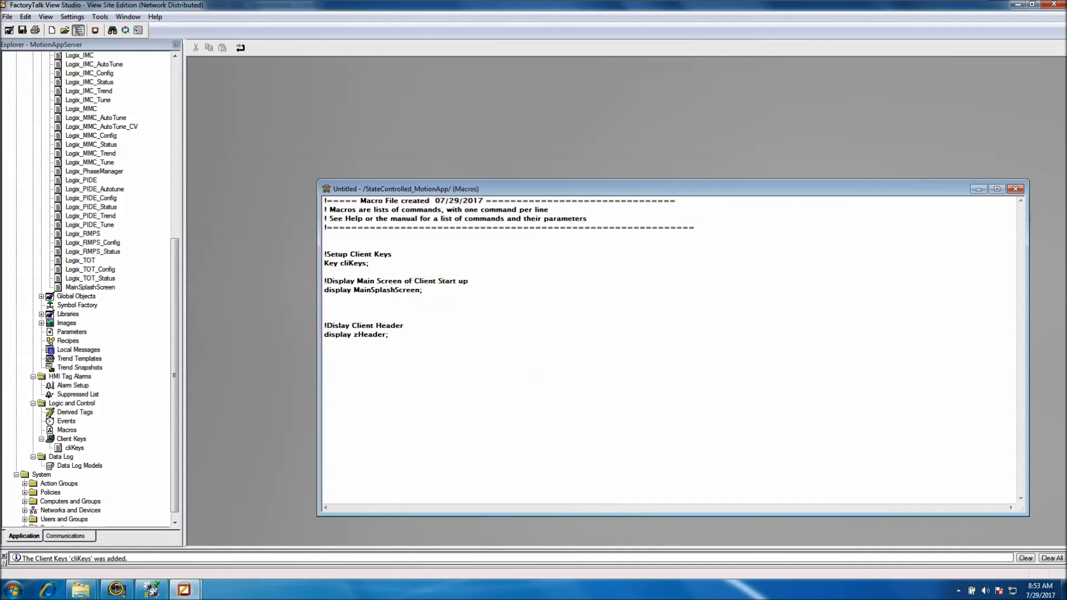
{"action": "type", "text": "pause"}
{"action": "type", "text": "1;"}
{"action": "key", "text": "Return"}
{"action": "type", "text": "pause 1;"}
Highlight the Key cliKeys;, display MainSplashScreen; and display zHeader; commands for review
{"action": "left_click_drag", "start_coordinate": [324, 263], "coordinate": [409, 262]}
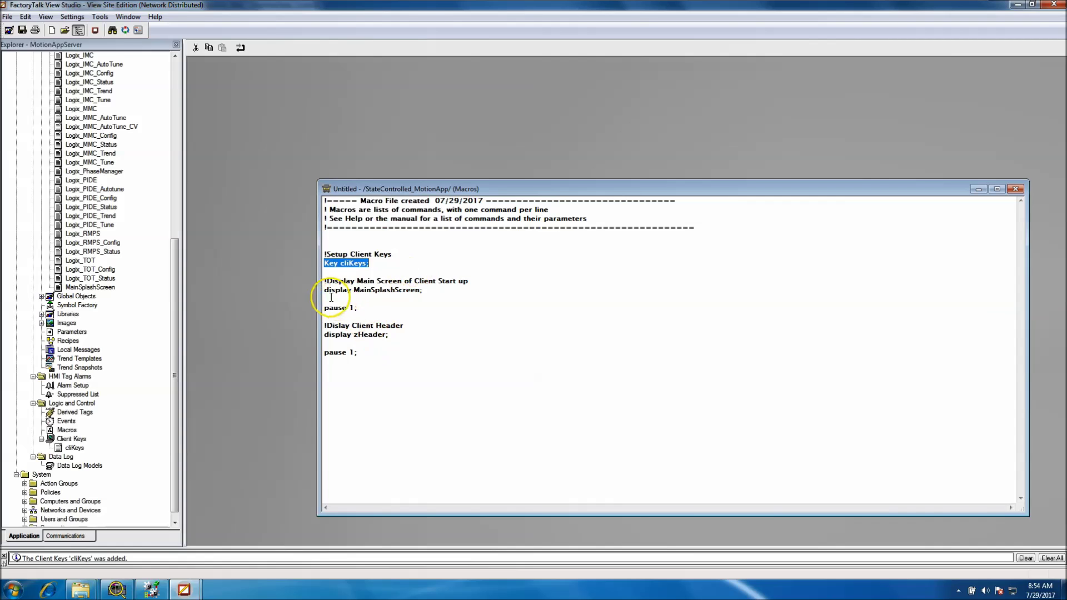
{"action": "left_click_drag", "start_coordinate": [324, 290], "coordinate": [397, 303]}
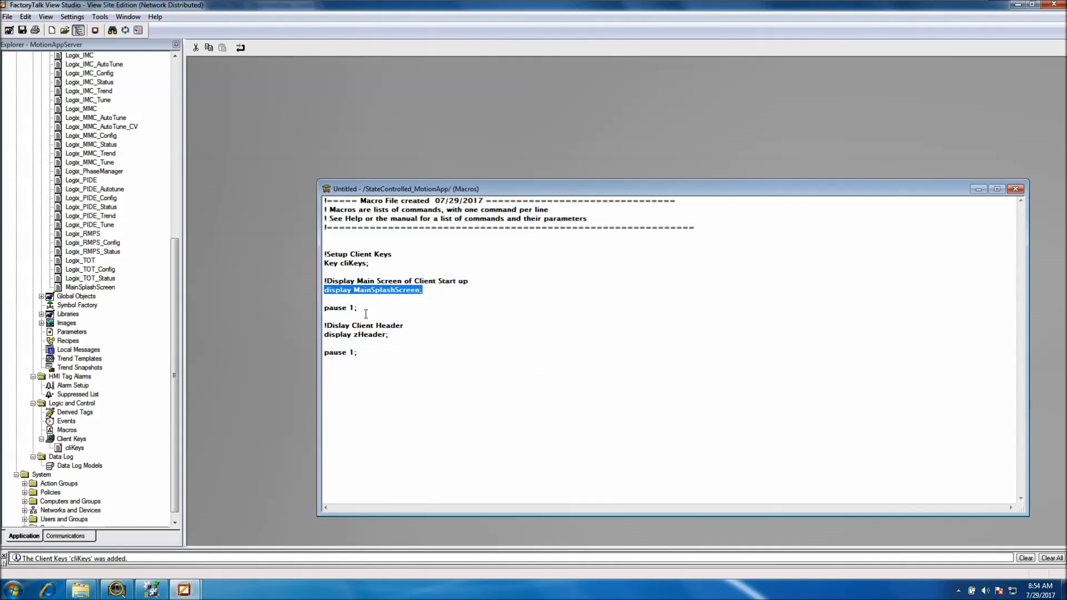
{"action": "left_click", "coordinate": [349, 300]}
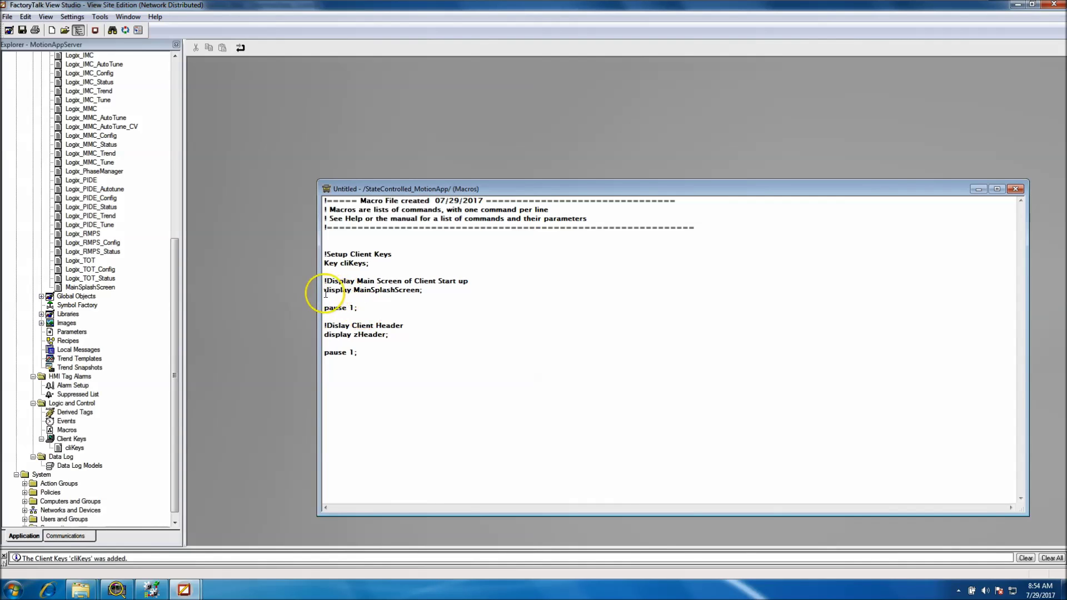
{"action": "left_click_drag", "start_coordinate": [324, 290], "coordinate": [440, 290]}
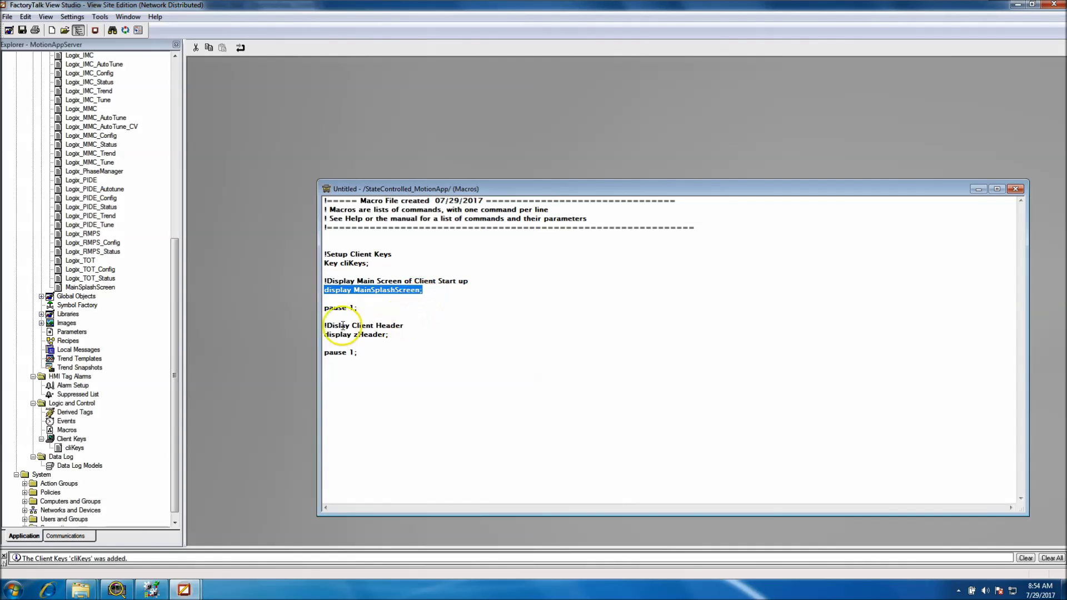
{"action": "left_click", "coordinate": [340, 307]}
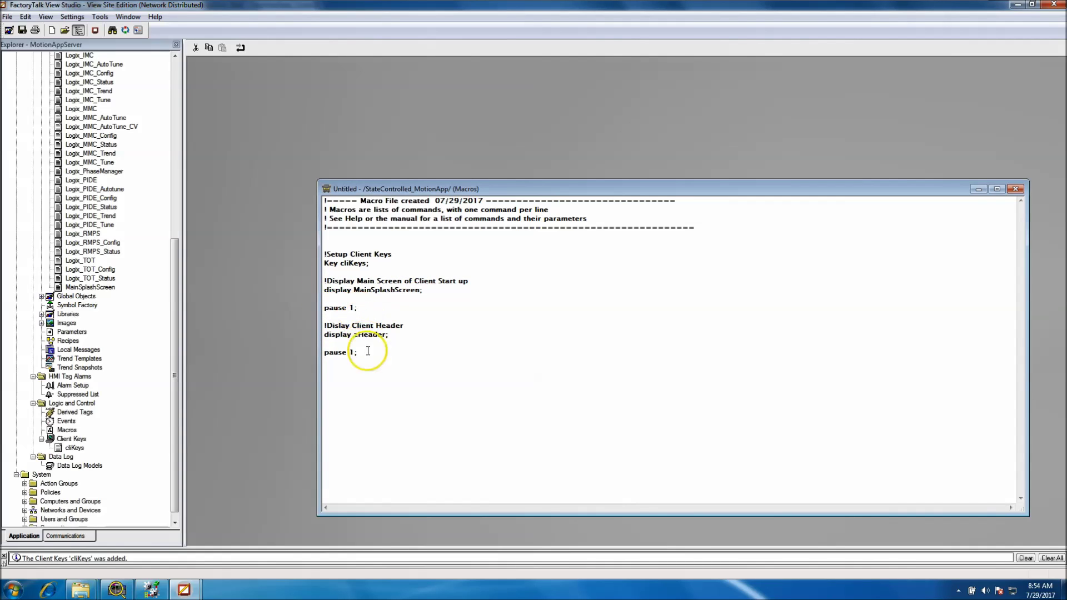
{"action": "left_click_drag", "start_coordinate": [324, 334], "coordinate": [396, 335]}
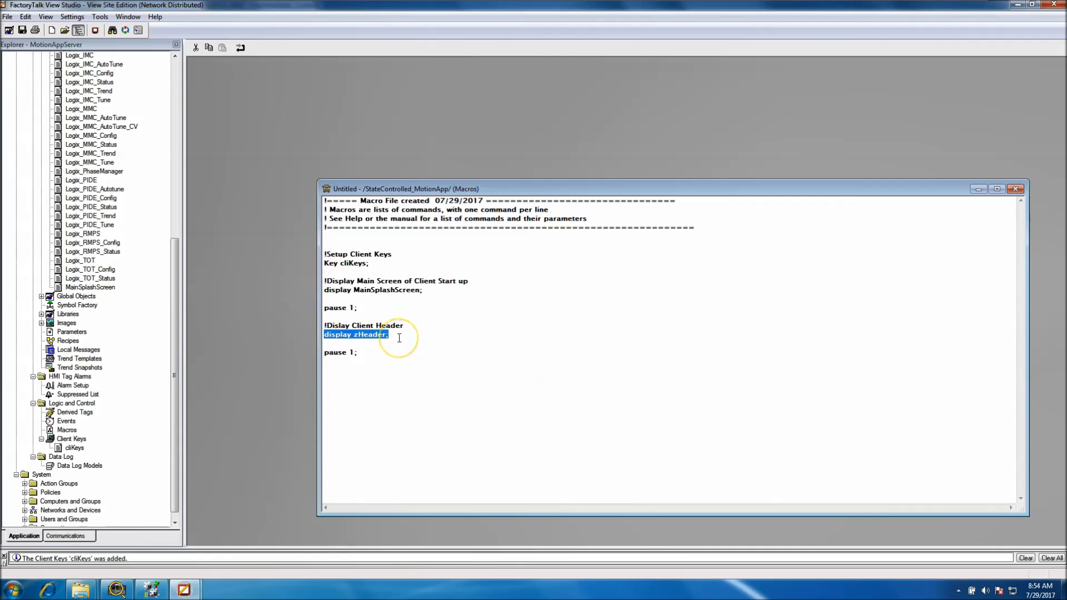
Start a '!Login Operator' comment line below the last pause
{"action": "left_click", "coordinate": [356, 358]}
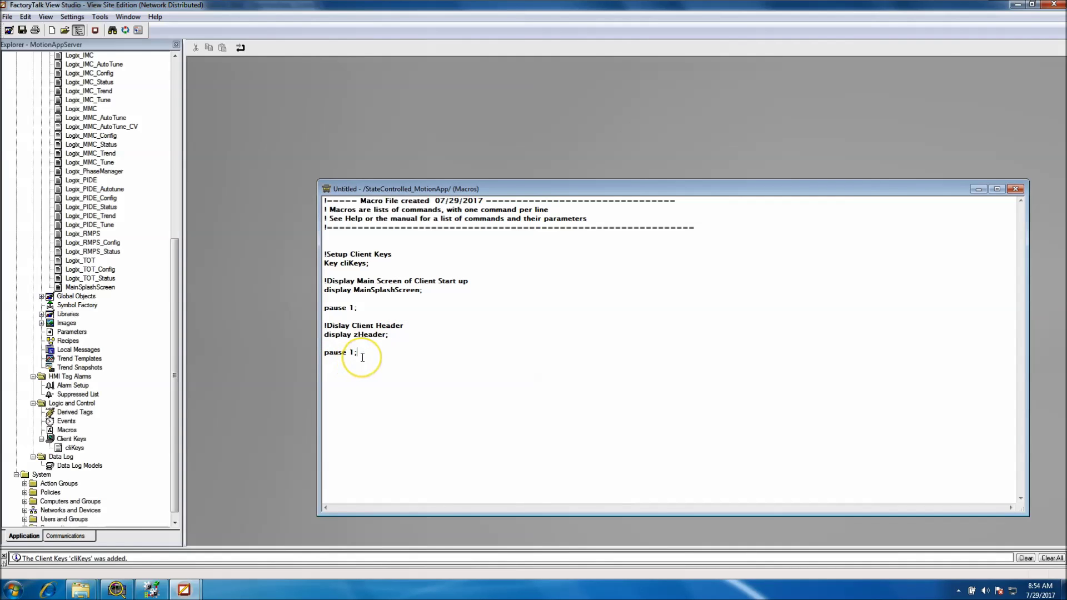
{"action": "key", "text": "Return"}
{"action": "type", "text": "!Login Operator I"}
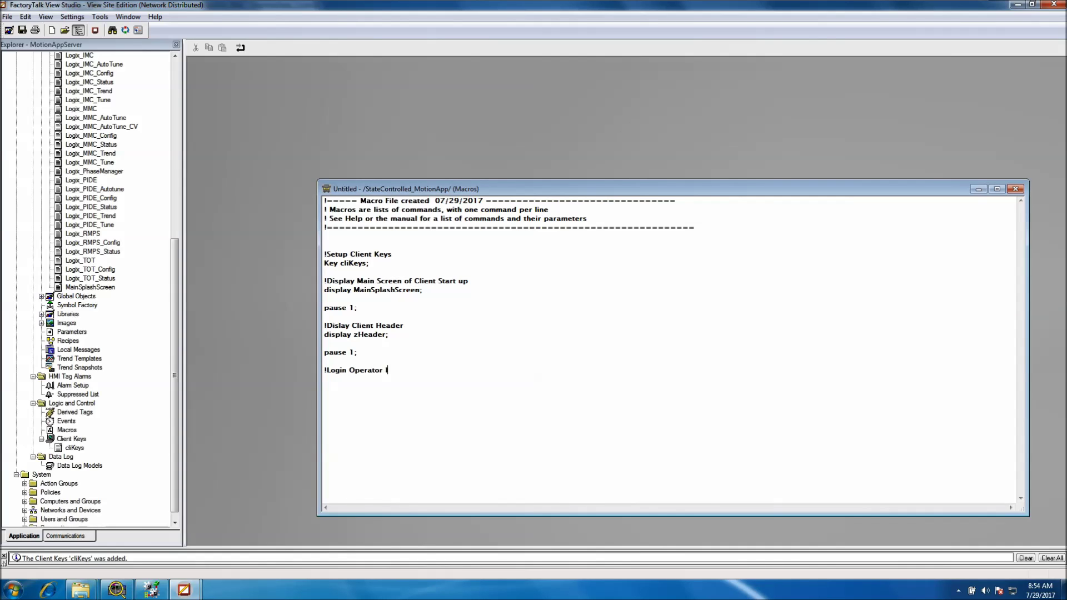
Complete the comment as '!Login Operator Into the system', fixing the typo
{"action": "type", "text": "nto the sysem"}
{"action": "left_click", "coordinate": [427, 373]}
{"action": "type", "text": "t"}
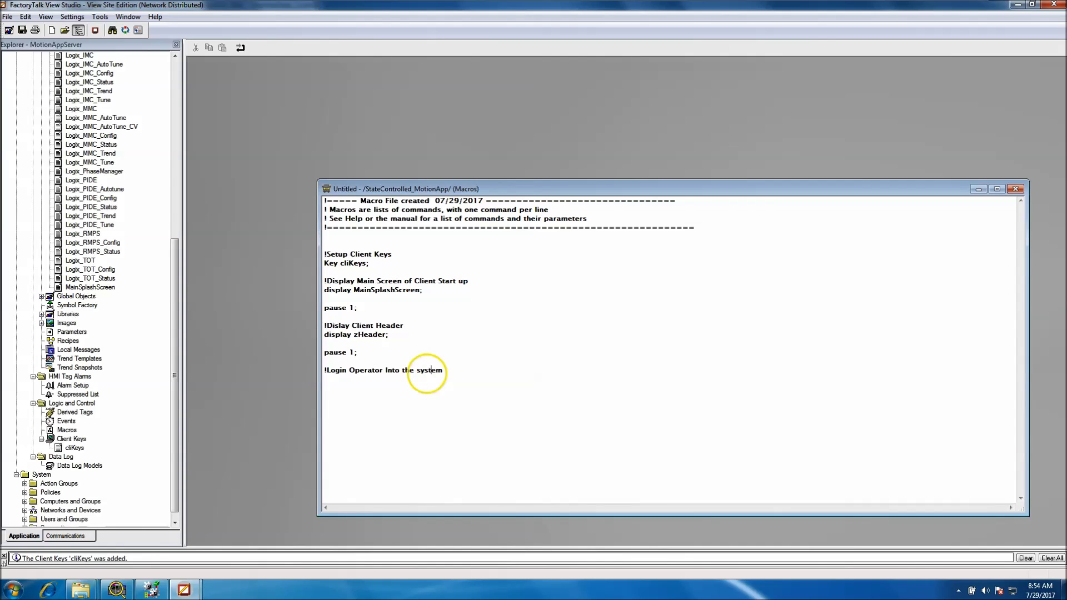
{"action": "left_click", "coordinate": [396, 384]}
Add the command 'Login operator operator;' with blank lines below it
{"action": "type", "text": "Ligon"}
{"action": "key", "text": "BackSpace"}
{"action": "key", "text": "BackSpace"}
{"action": "key", "text": "BackSpace"}
{"action": "type", "text": "ogin"}
{"action": "type", "text": "operator"}
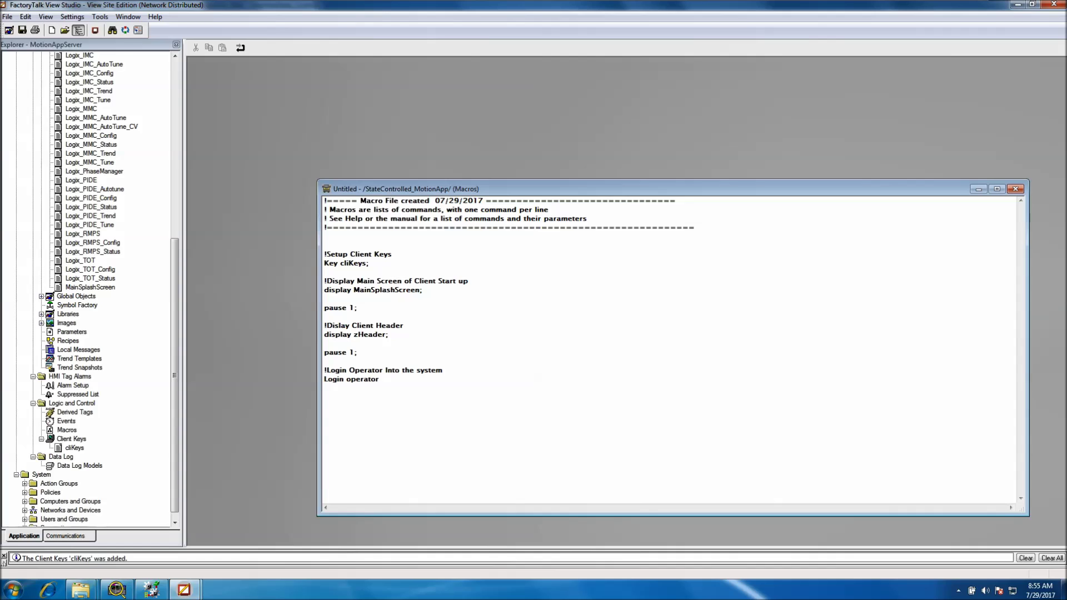
{"action": "type", "text": " operator;"}
{"action": "left_click_drag", "start_coordinate": [380, 381], "coordinate": [347, 381]}
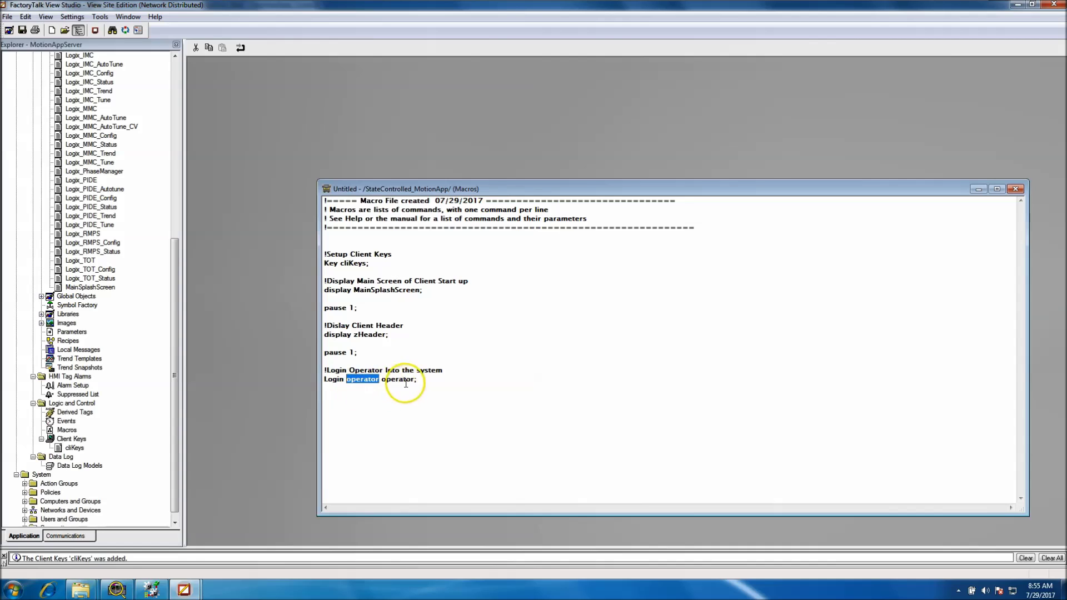
{"action": "left_click_drag", "start_coordinate": [414, 381], "coordinate": [383, 382]}
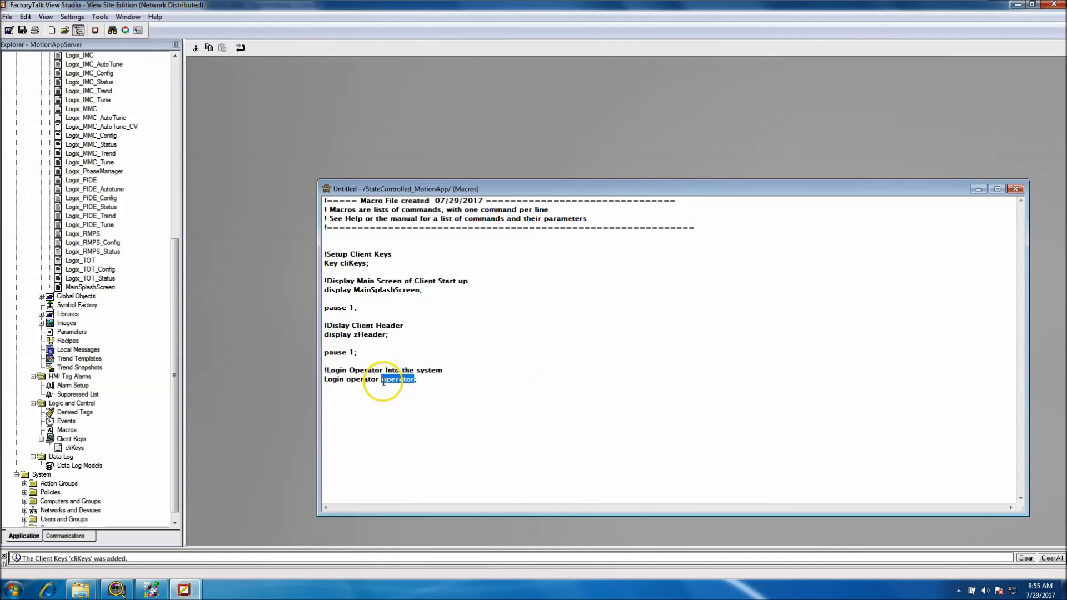
{"action": "left_click", "coordinate": [433, 385]}
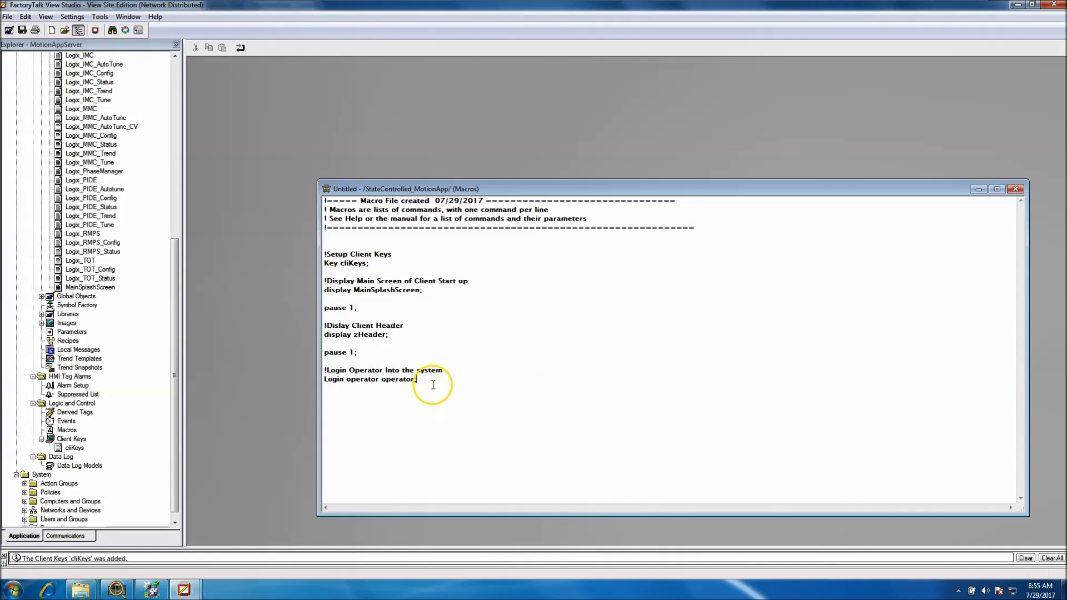
{"action": "key", "text": "Return"}
{"action": "key", "text": "Return"}
{"action": "left_click_drag", "start_coordinate": [445, 192], "coordinate": [341, 107]}
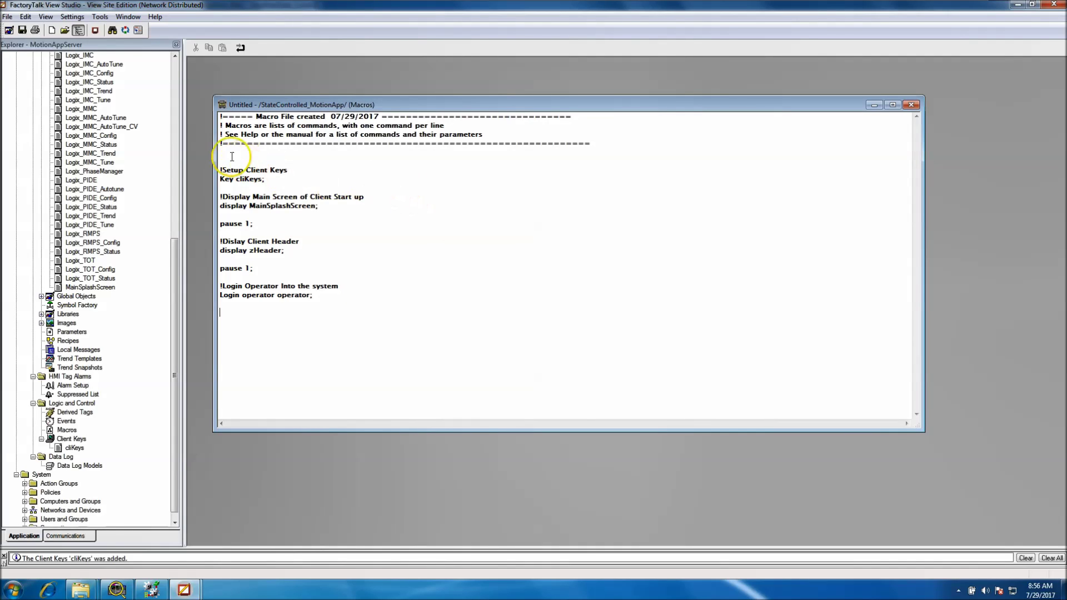
{"action": "left_click", "coordinate": [220, 170]}
{"action": "left_click_drag", "start_coordinate": [221, 170], "coordinate": [265, 179]}
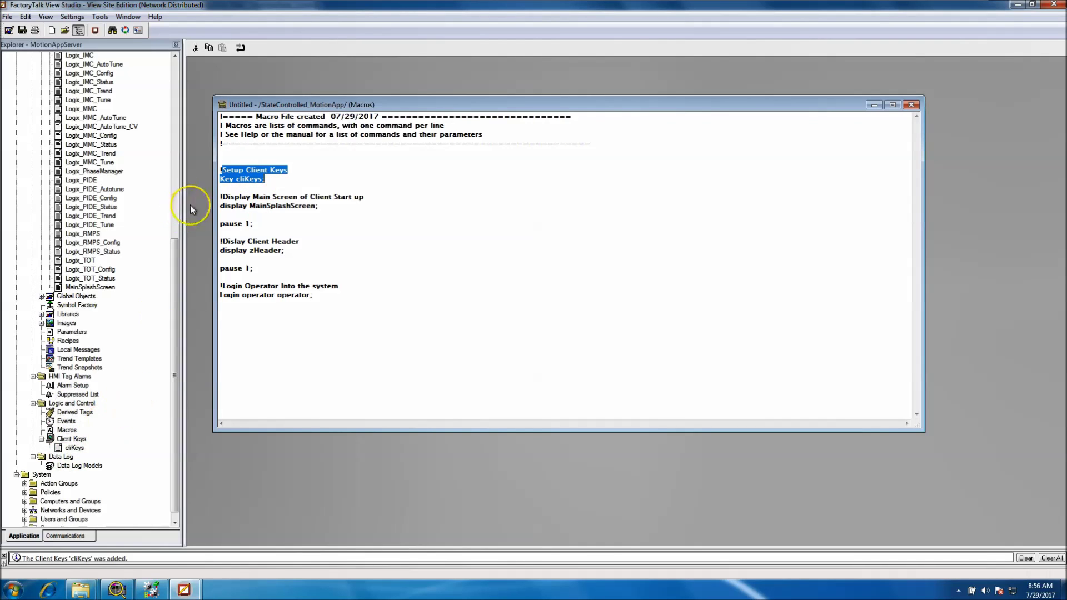
{"action": "left_click", "coordinate": [220, 199]}
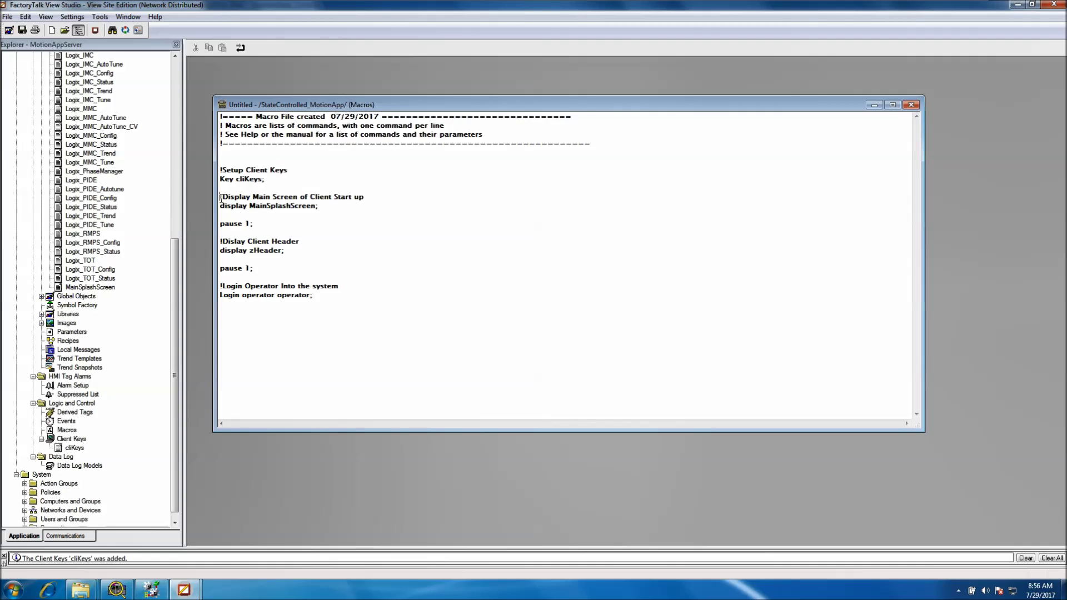
{"action": "left_click_drag", "start_coordinate": [221, 198], "coordinate": [340, 213]}
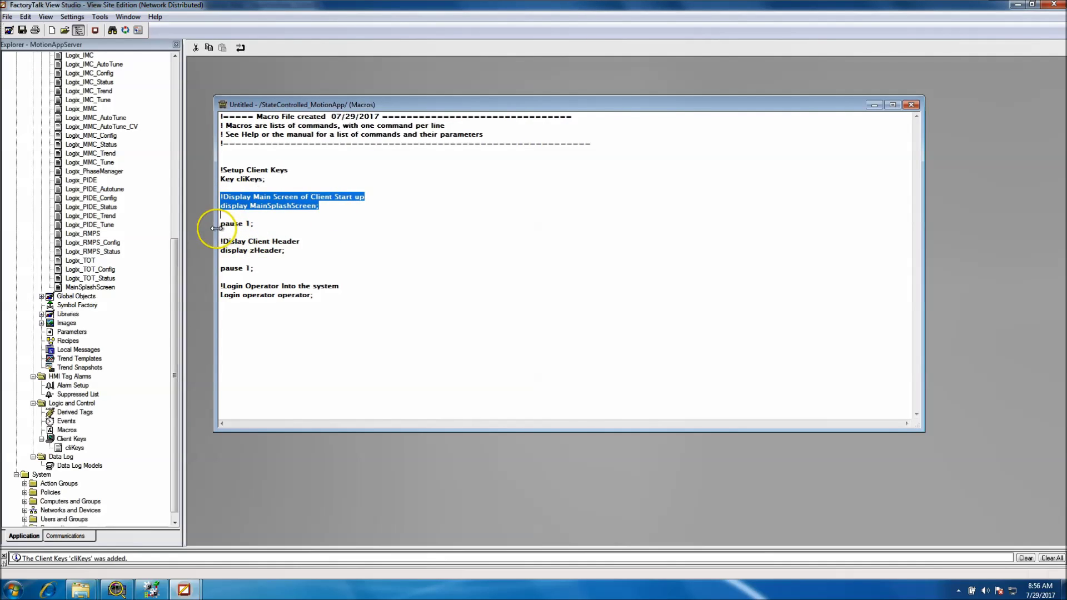
{"action": "left_click_drag", "start_coordinate": [220, 224], "coordinate": [253, 223]}
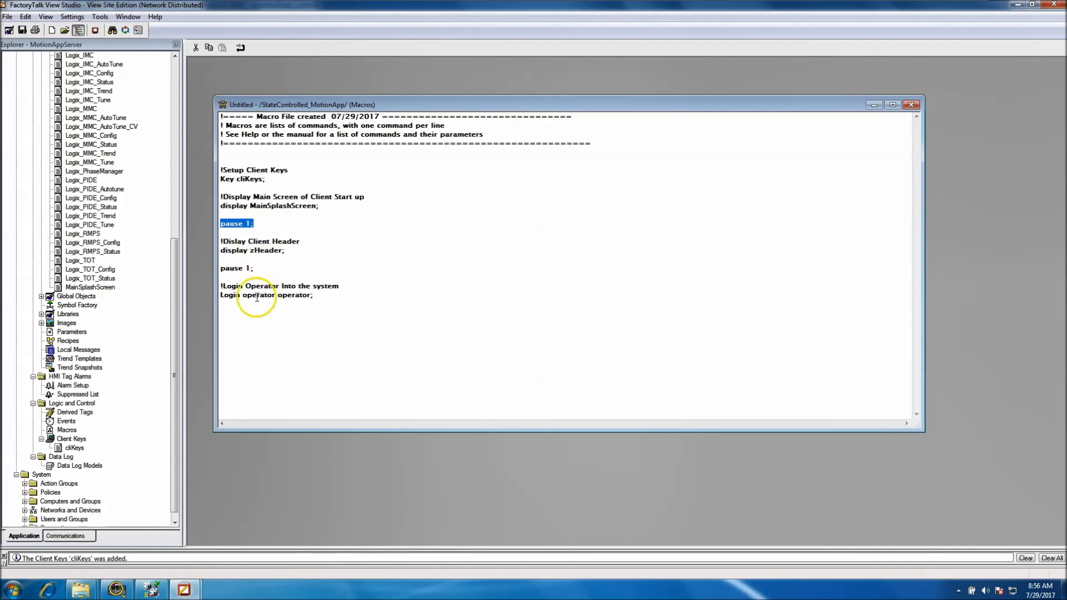
{"action": "left_click_drag", "start_coordinate": [221, 251], "coordinate": [285, 253]}
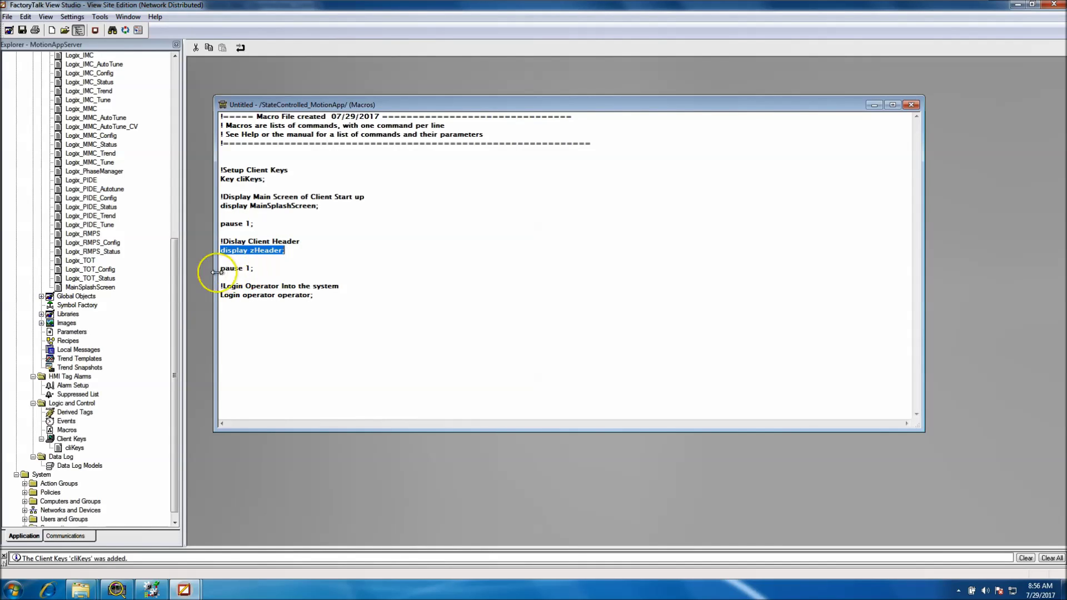
{"action": "left_click_drag", "start_coordinate": [217, 268], "coordinate": [260, 269]}
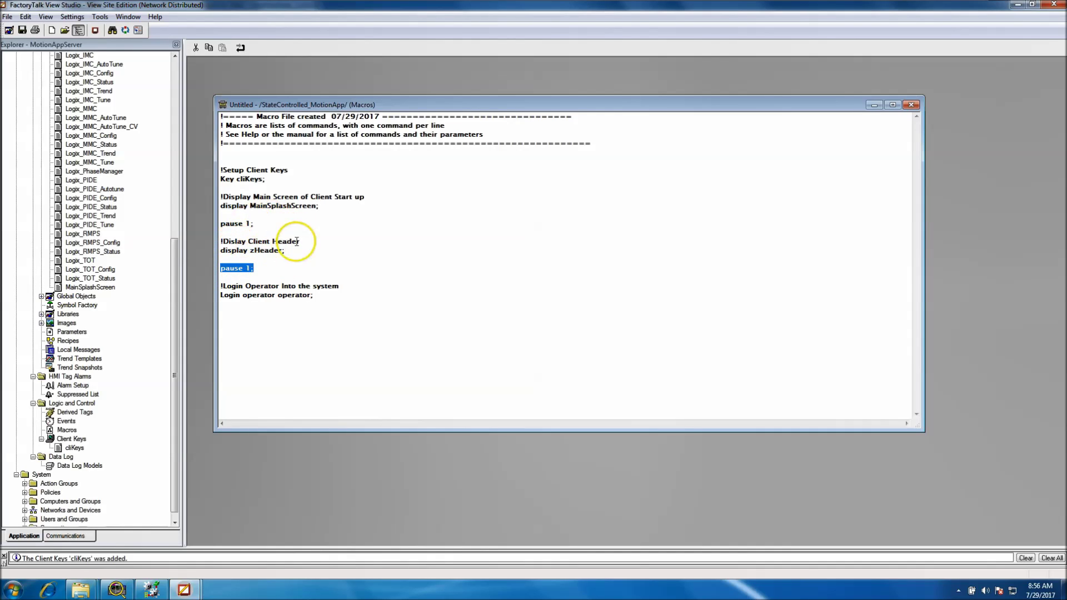
{"action": "left_click_drag", "start_coordinate": [223, 293], "coordinate": [310, 297]}
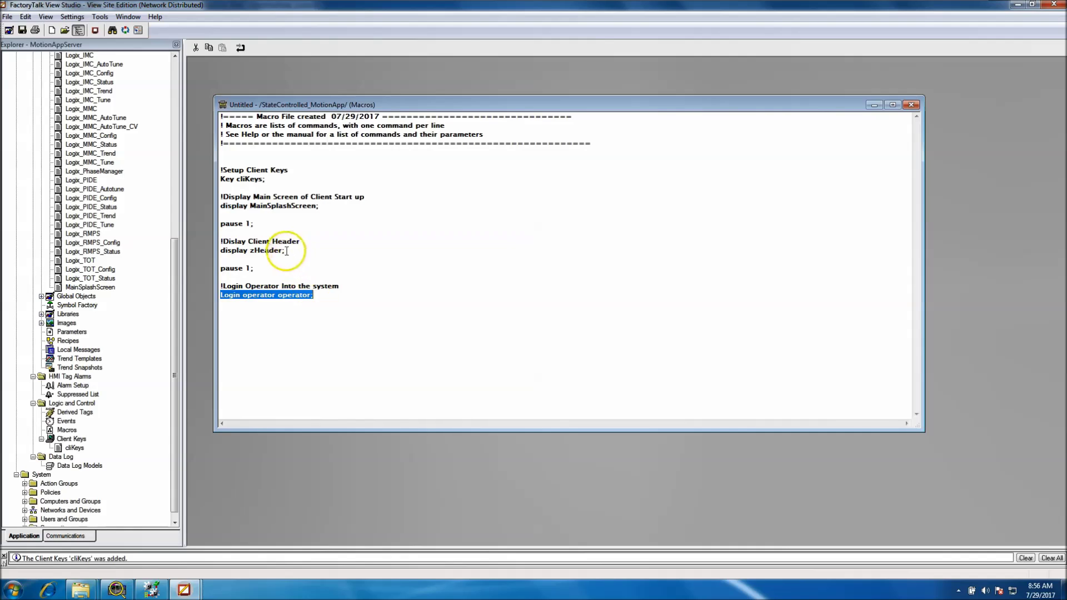
{"action": "left_click_drag", "start_coordinate": [285, 251], "coordinate": [200, 270]}
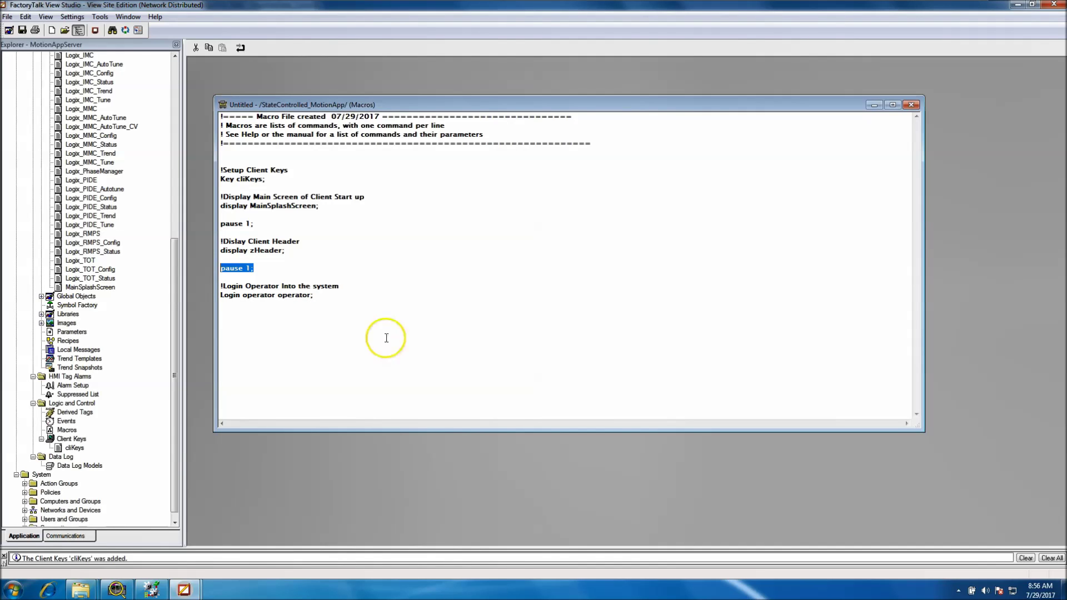
{"action": "left_click_drag", "start_coordinate": [288, 251], "coordinate": [251, 254]}
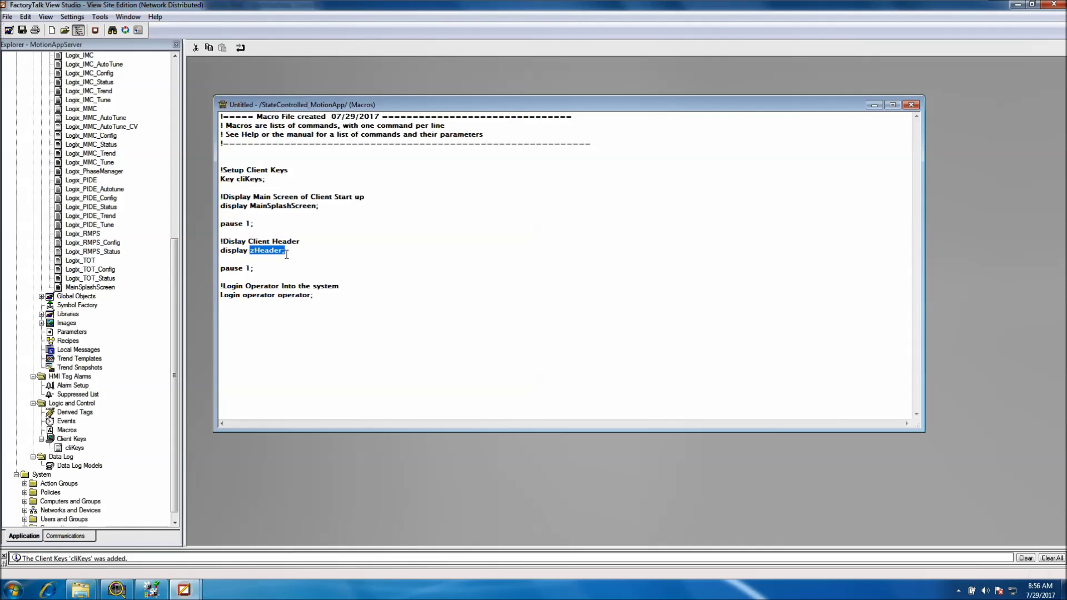
{"action": "left_click", "coordinate": [237, 258]}
{"action": "left_click_drag", "start_coordinate": [321, 297], "coordinate": [221, 296]}
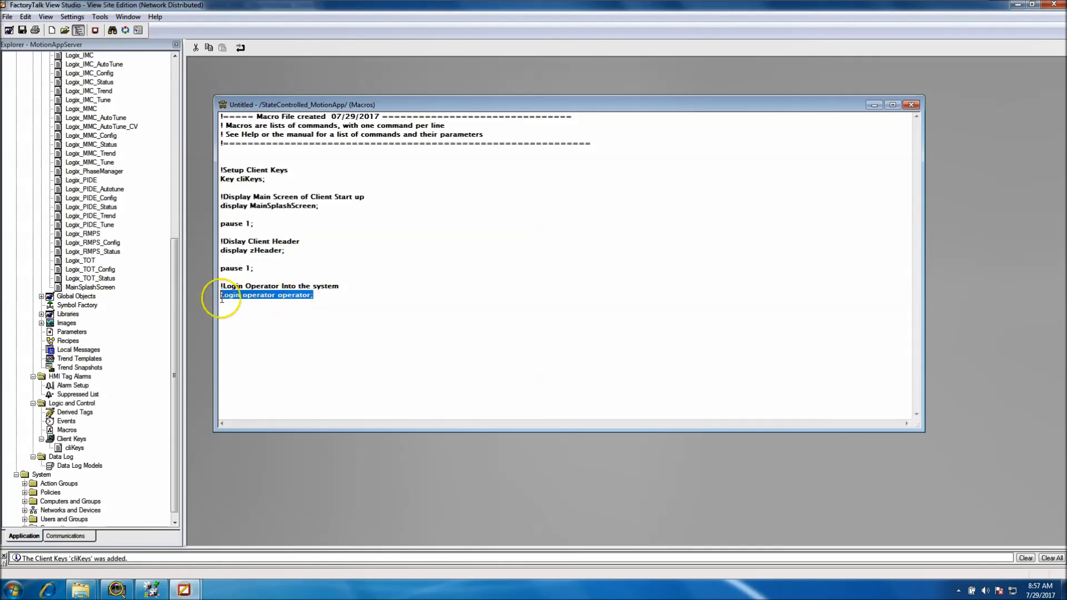
{"action": "left_click", "coordinate": [439, 279]}
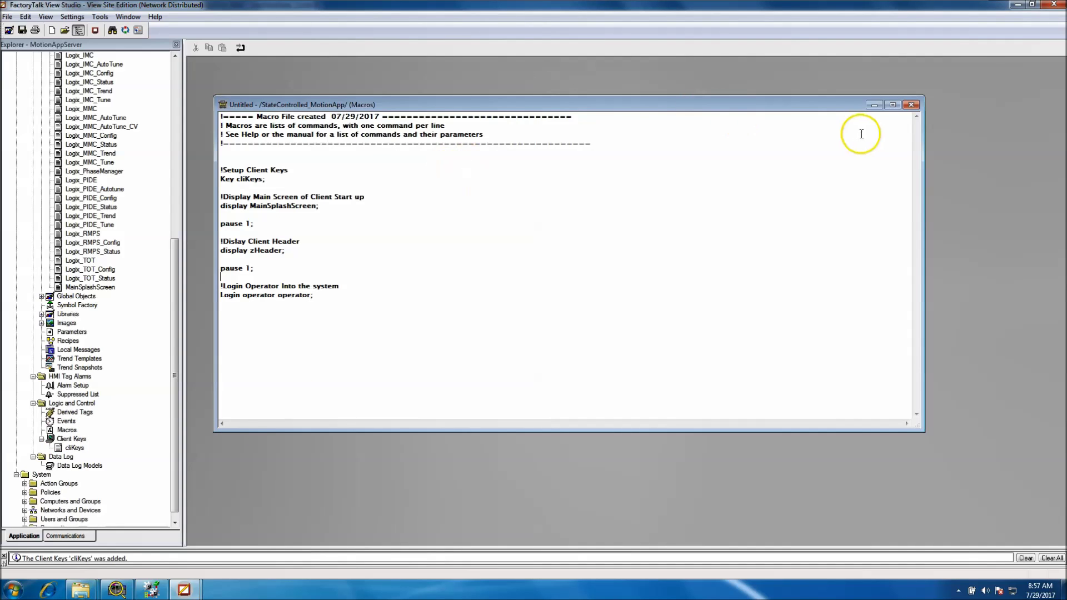
Close the untitled macro editor and save the macro under the name 'Client Start'
{"action": "left_click", "coordinate": [911, 104]}
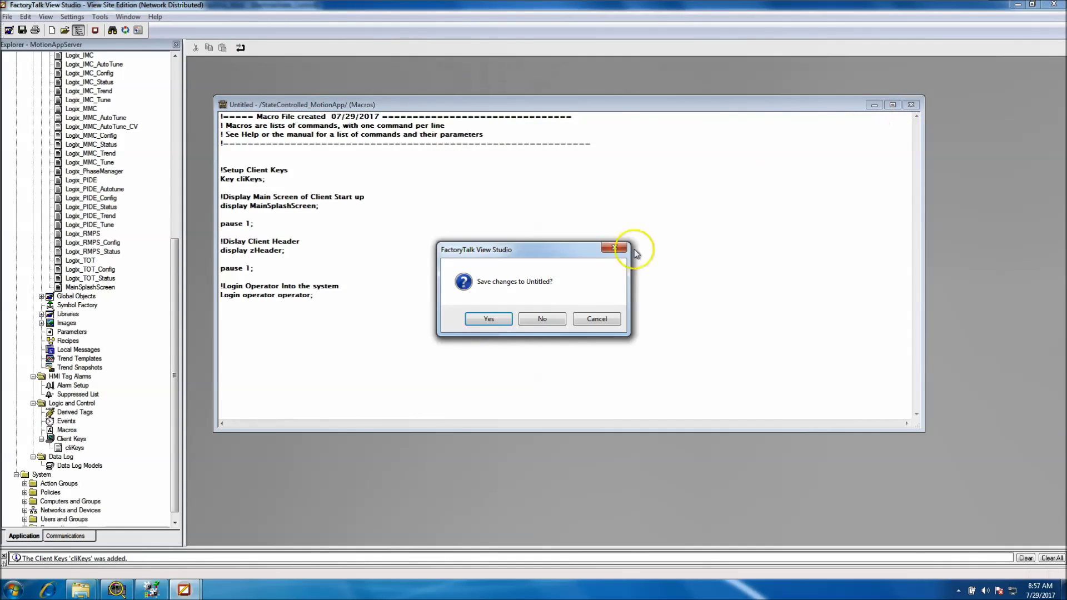
{"action": "left_click", "coordinate": [492, 320]}
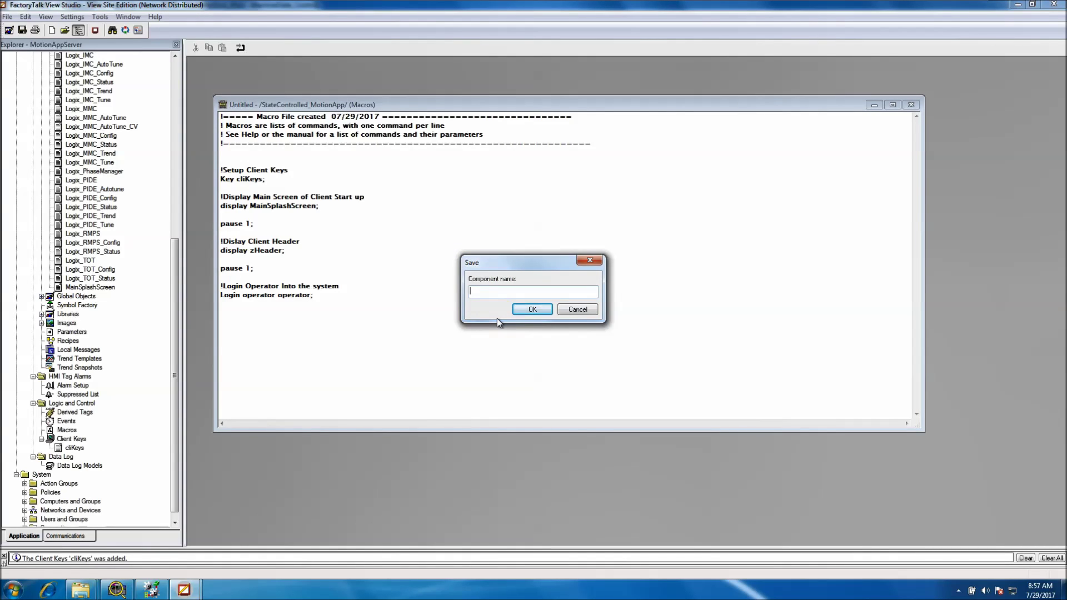
{"action": "type", "text": "CLient"}
{"action": "key", "text": "BackSpace"}
{"action": "key", "text": "BackSpace"}
{"action": "key", "text": "BackSpace"}
{"action": "key", "text": "BackSpace"}
{"action": "type", "text": "lient Start"}
{"action": "left_click", "coordinate": [532, 311]}
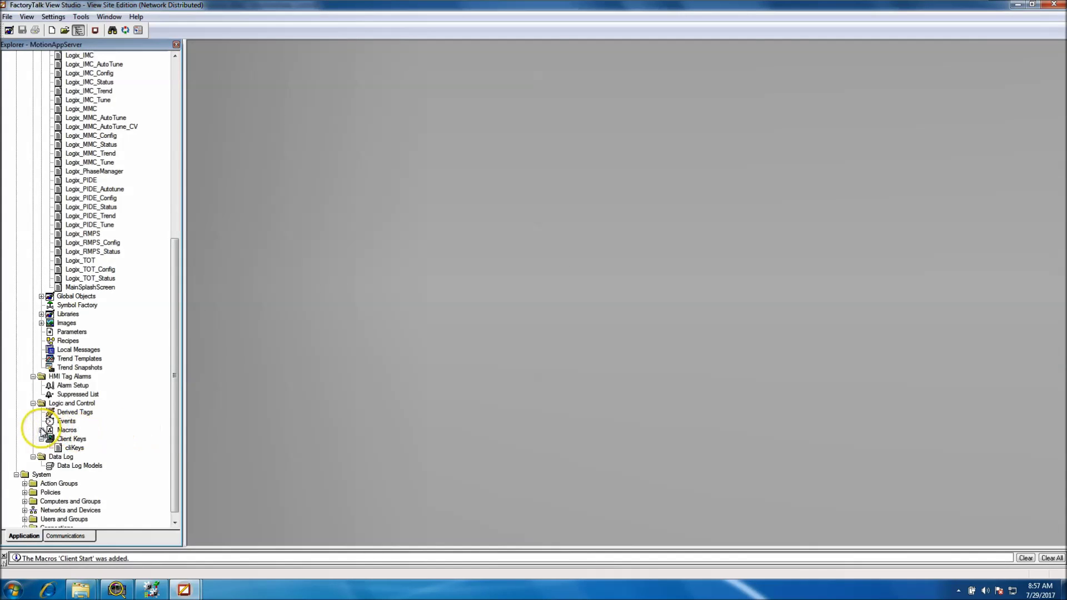
Expand Macros to check Client Start is listed, and open the cliKeys client key definitions
{"action": "double_click", "coordinate": [50, 429]}
{"action": "left_click_drag", "start_coordinate": [174, 437], "coordinate": [174, 474]}
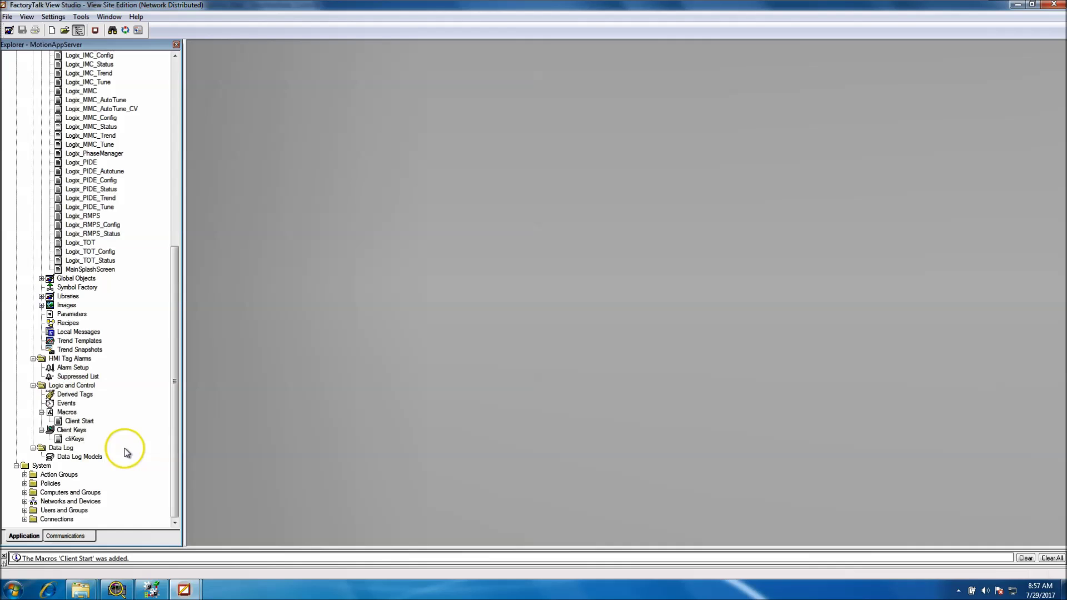
{"action": "double_click", "coordinate": [76, 439]}
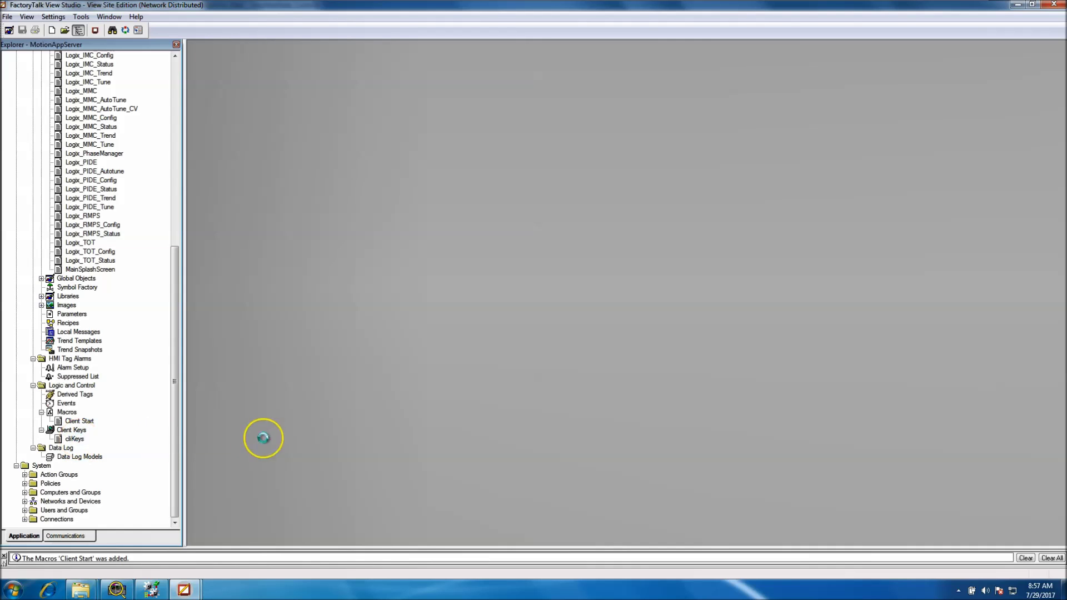
Open the Client Start macro beside cliKeys so both can be compared
{"action": "left_click", "coordinate": [72, 422]}
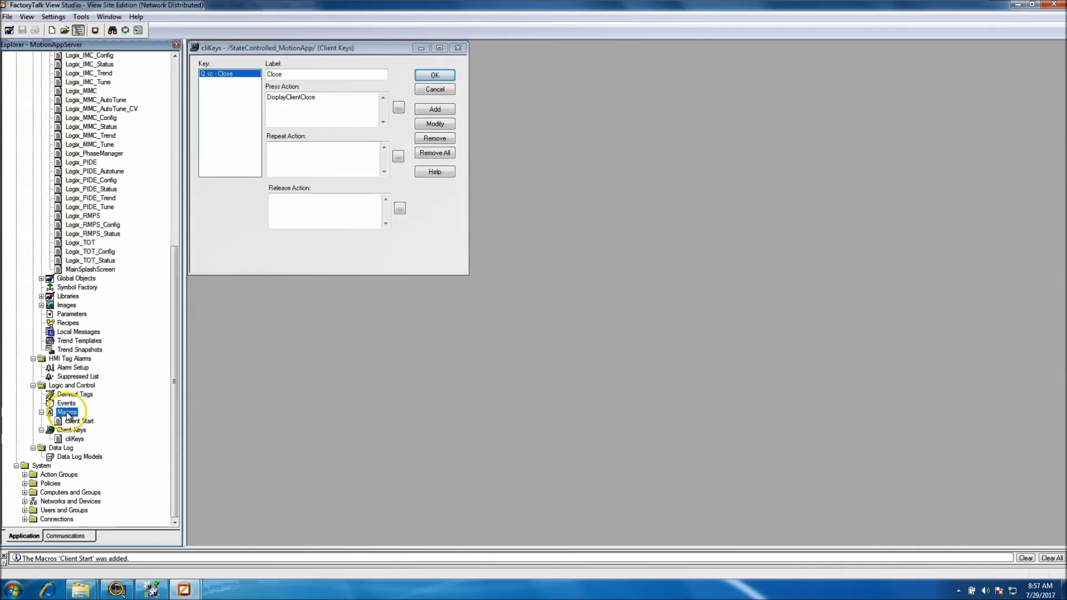
{"action": "double_click", "coordinate": [71, 421]}
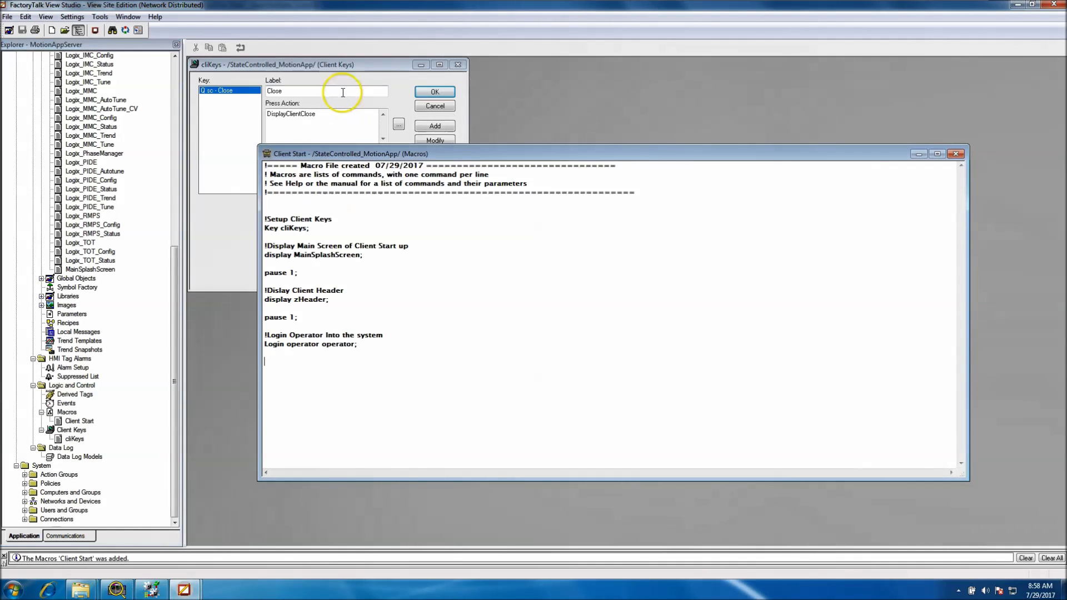
{"action": "left_click_drag", "start_coordinate": [402, 156], "coordinate": [460, 232]}
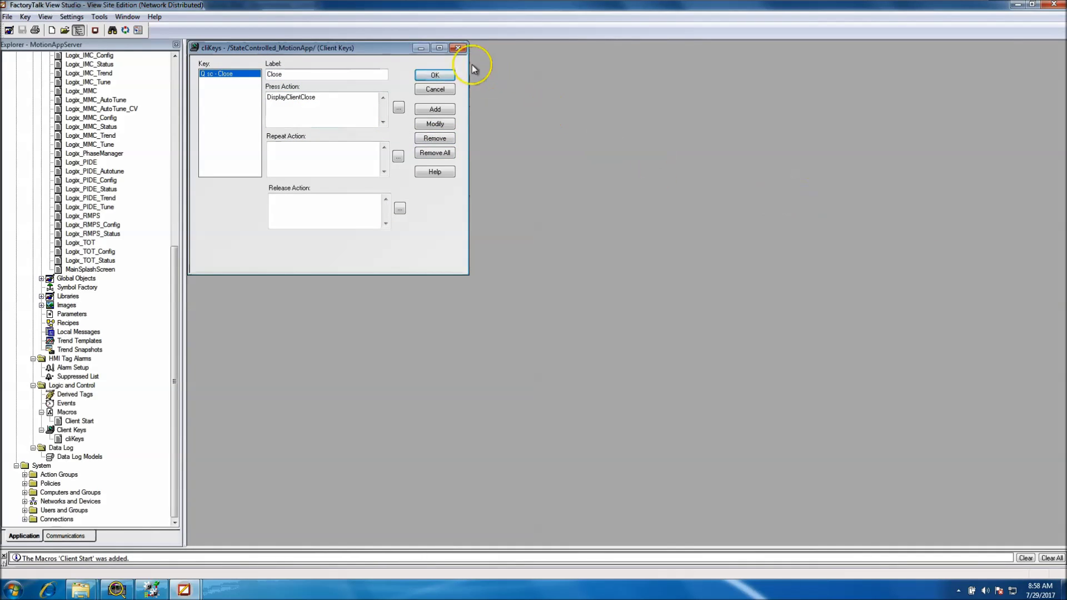
Close the cliKeys Client Keys editor, leaving cliKeys and Client Start listed in the project tree
{"action": "left_click", "coordinate": [459, 48]}
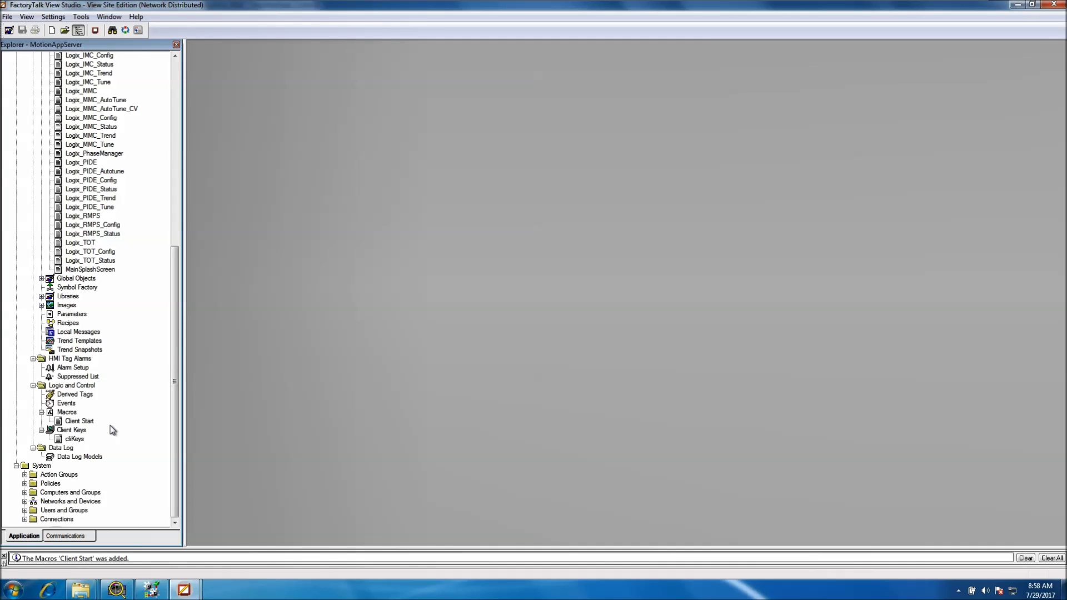
{"action": "left_click", "coordinate": [171, 416]}
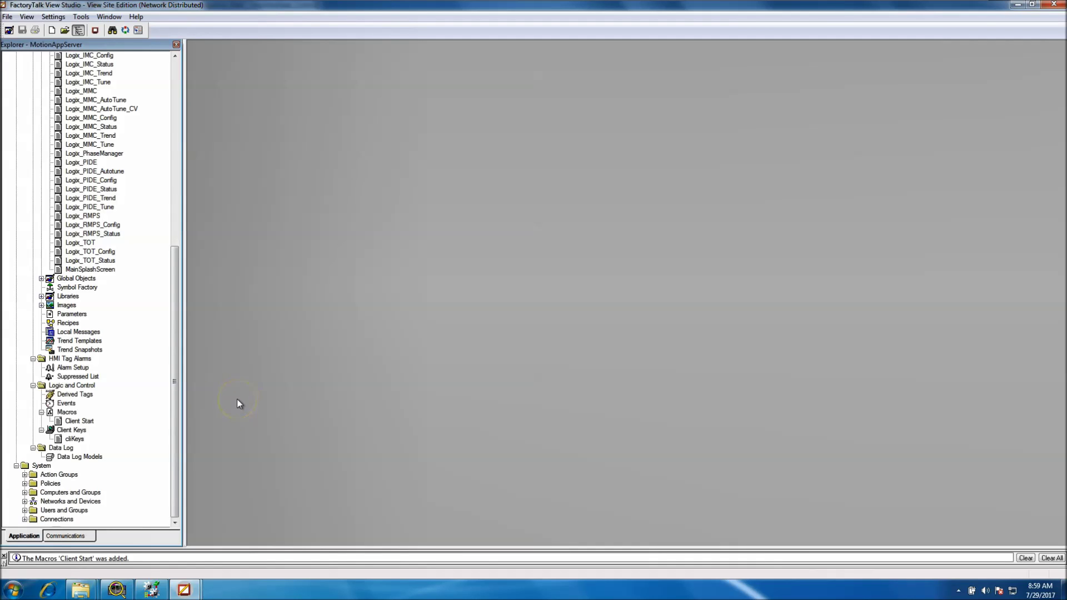